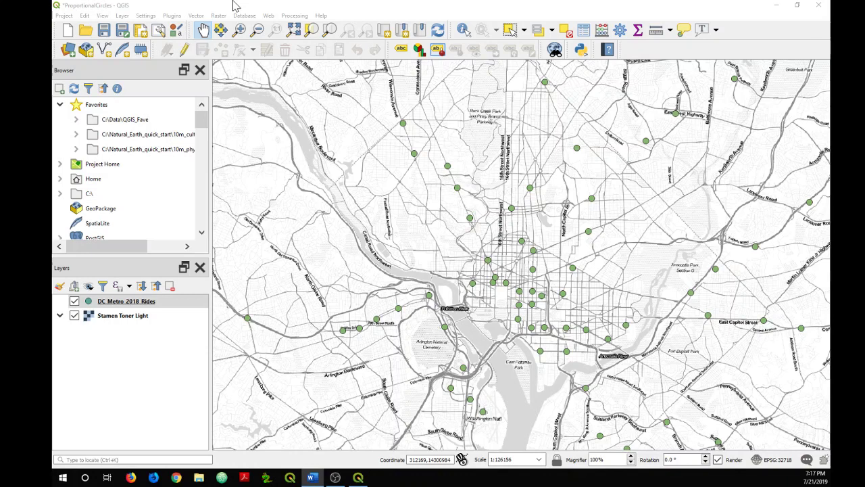
Close the DC Metro 2018 Rides attribute table and return to the map.
{"action": "left_click", "coordinate": [165, 302]}
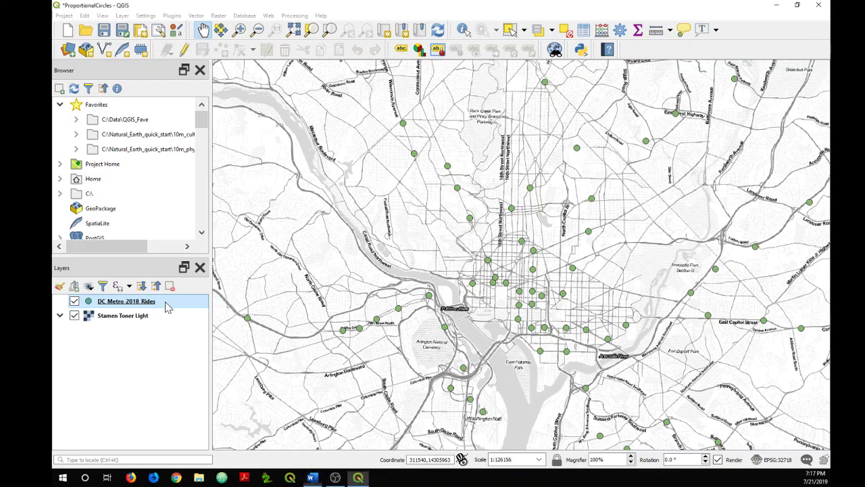
{"action": "right_click", "coordinate": [167, 308]}
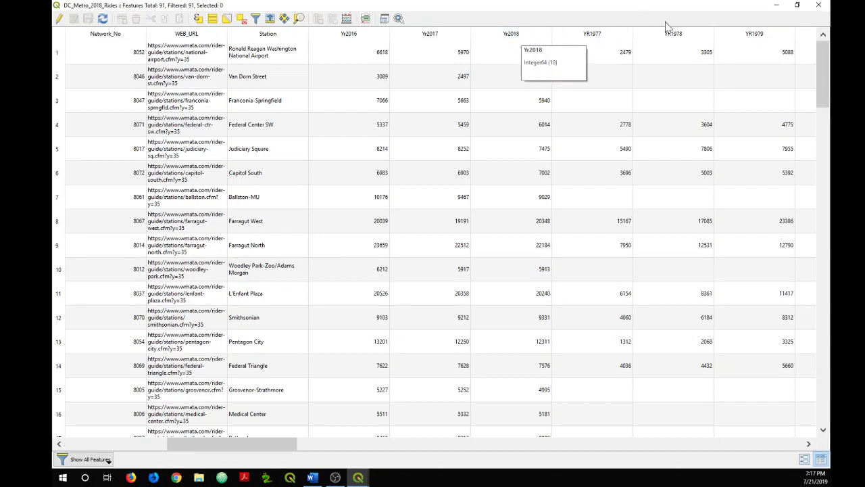
{"action": "left_click", "coordinate": [819, 6]}
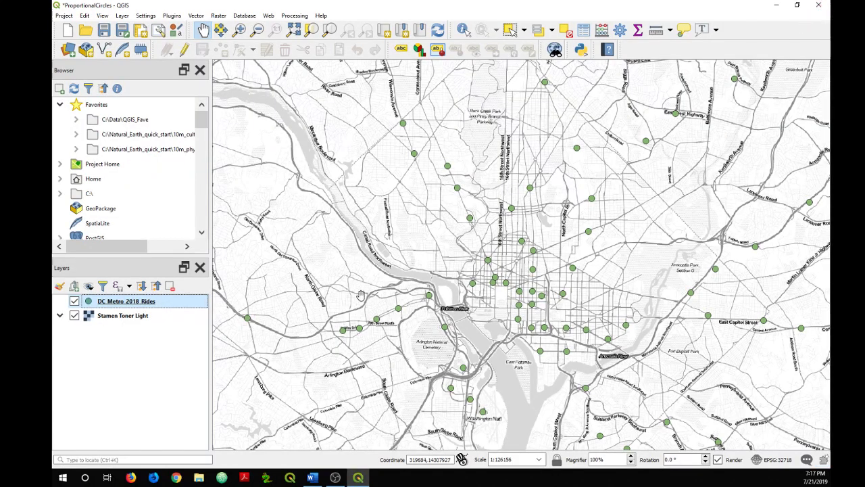
{"action": "key", "text": "alt+Tab"}
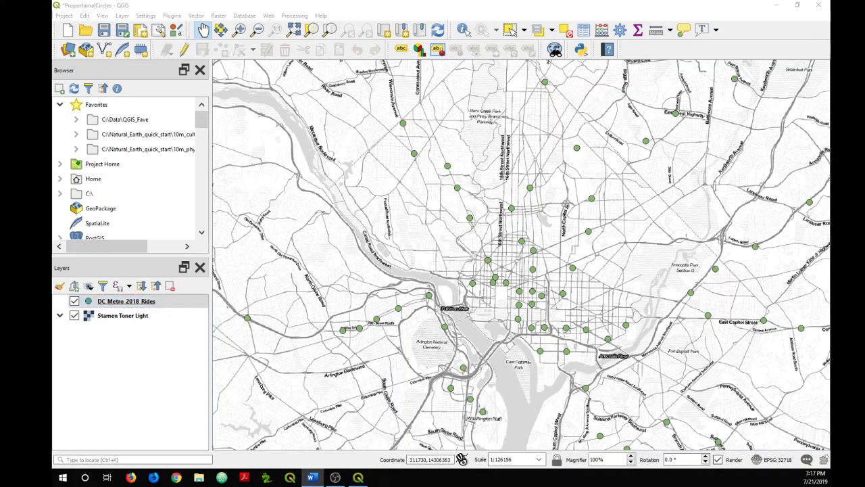
Open the DC_Metro_2018_Rides Layer Properties at the Symbology page.
{"action": "left_click", "coordinate": [171, 304]}
{"action": "right_click", "coordinate": [175, 308]}
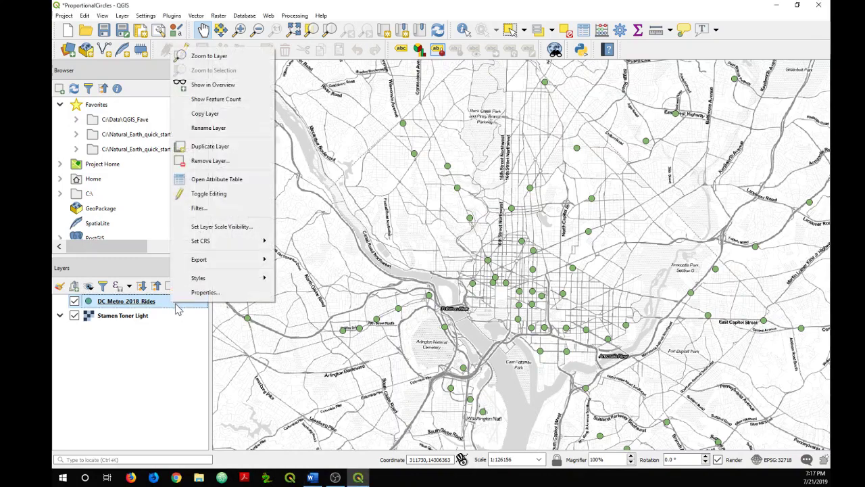
{"action": "left_click", "coordinate": [211, 296]}
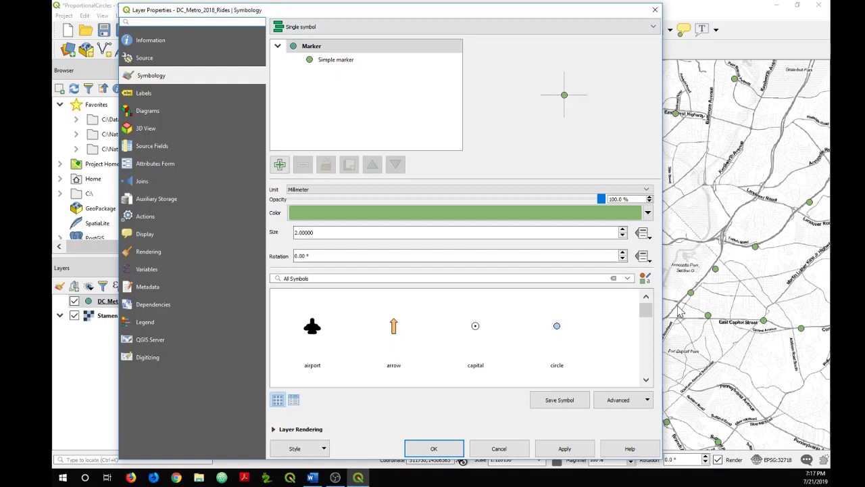
{"action": "mouse_move", "coordinate": [646, 310]}
{"action": "left_mouse_down"}
{"action": "mouse_move", "coordinate": [647, 347]}
{"action": "mouse_move", "coordinate": [645, 309]}
{"action": "left_mouse_up"}
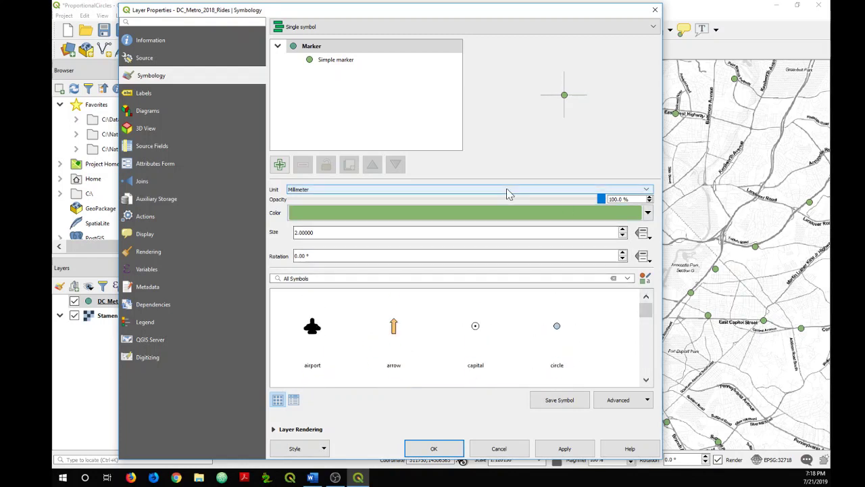
Give the Simple marker the magenta/purple fill swatch and a white stroke colour.
{"action": "left_click", "coordinate": [360, 67]}
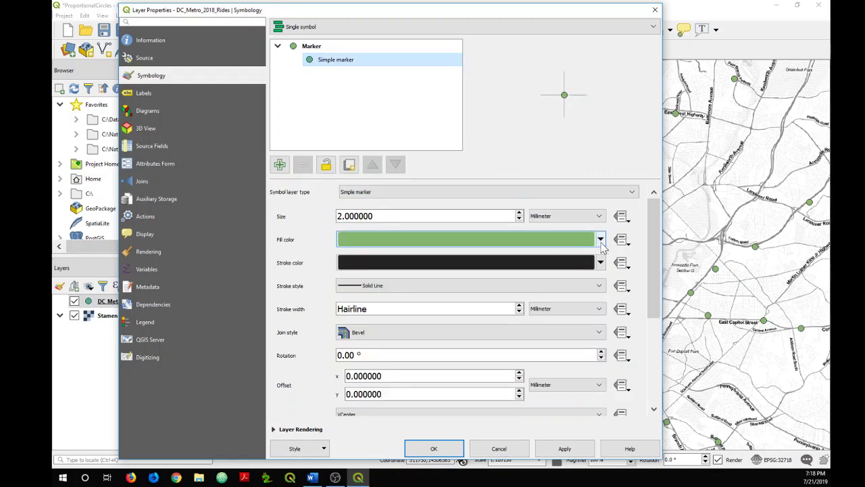
{"action": "left_click", "coordinate": [600, 240]}
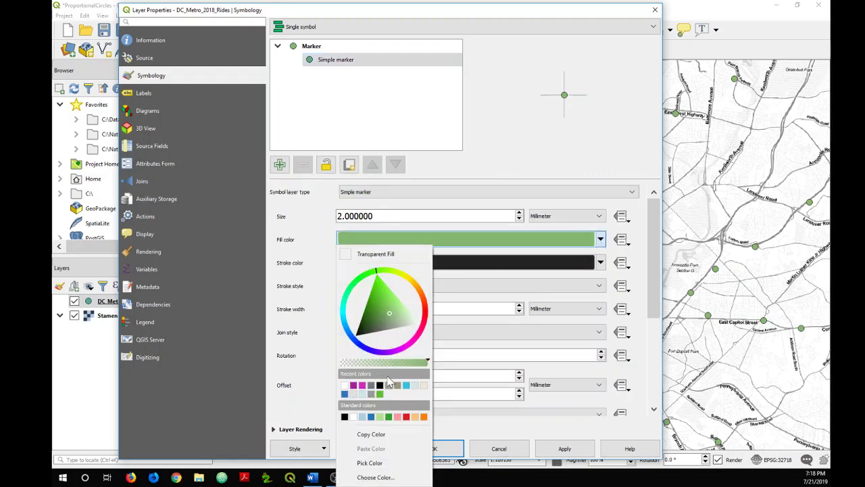
{"action": "left_click", "coordinate": [352, 386]}
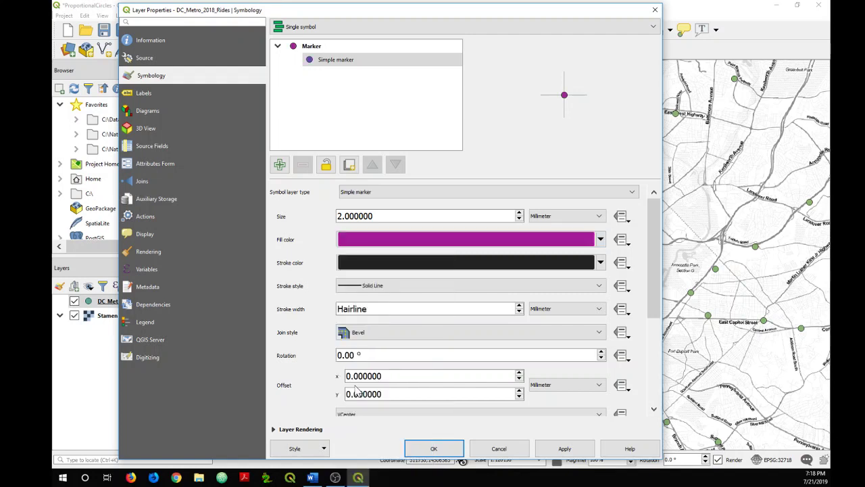
{"action": "left_click", "coordinate": [601, 263]}
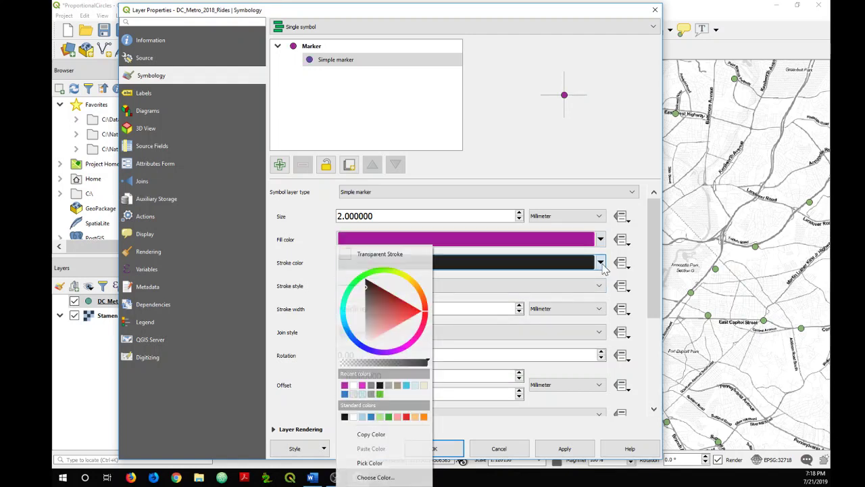
{"action": "left_click", "coordinate": [354, 393]}
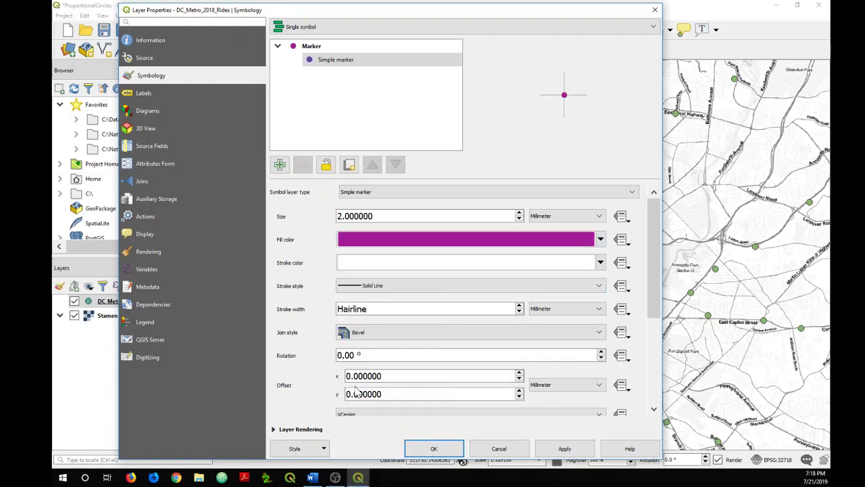
Set the DC_Metro_2018_Rides layer opacity to about 55.3% and apply it.
{"action": "left_click", "coordinate": [274, 430]}
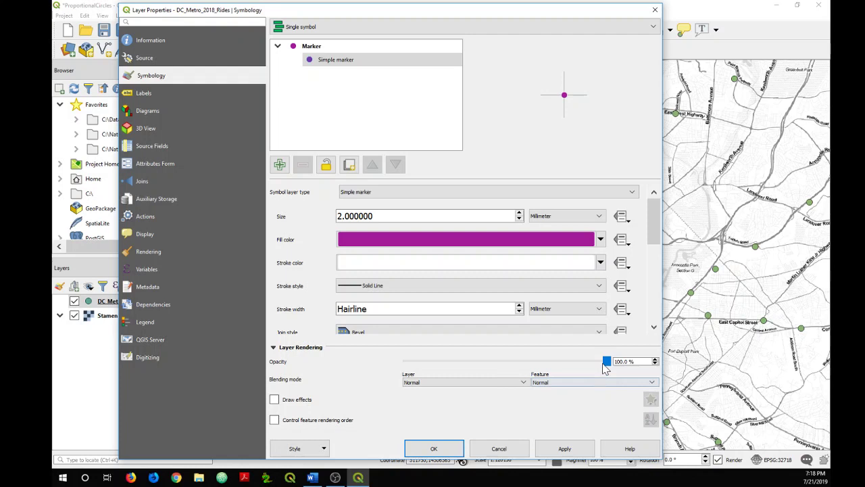
{"action": "left_click_drag", "start_coordinate": [606, 365], "coordinate": [516, 361]}
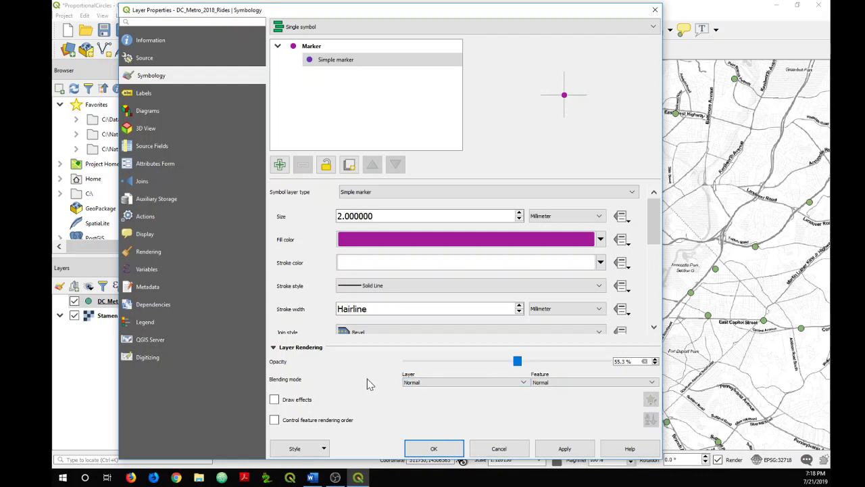
{"action": "left_click", "coordinate": [558, 451]}
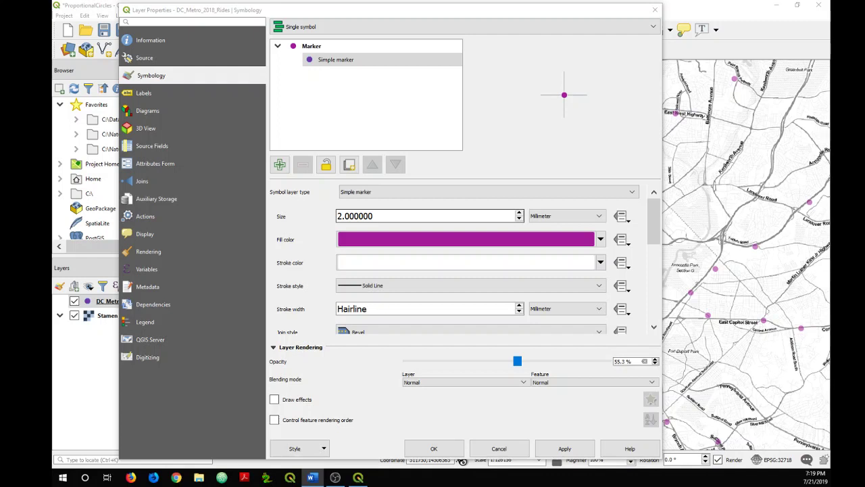
{"action": "left_click", "coordinate": [348, 216]}
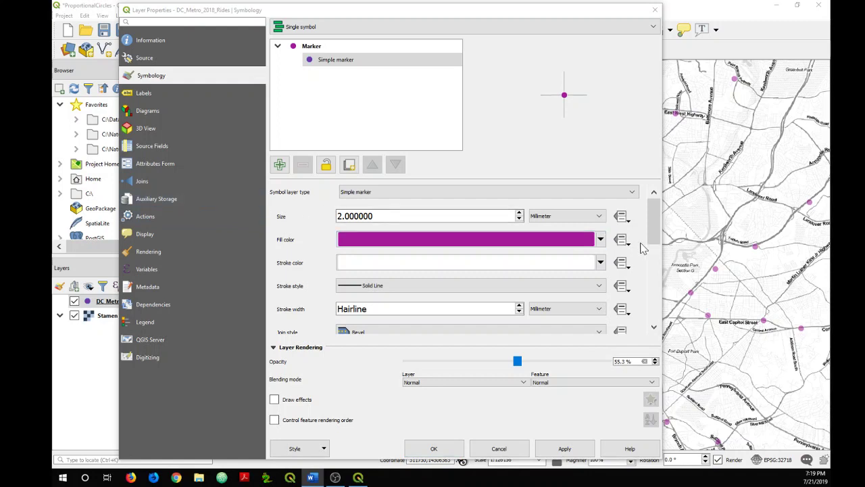
Drive marker size with the size assistant from Yr2018, loading its 980–28315 value range.
{"action": "left_click", "coordinate": [623, 217]}
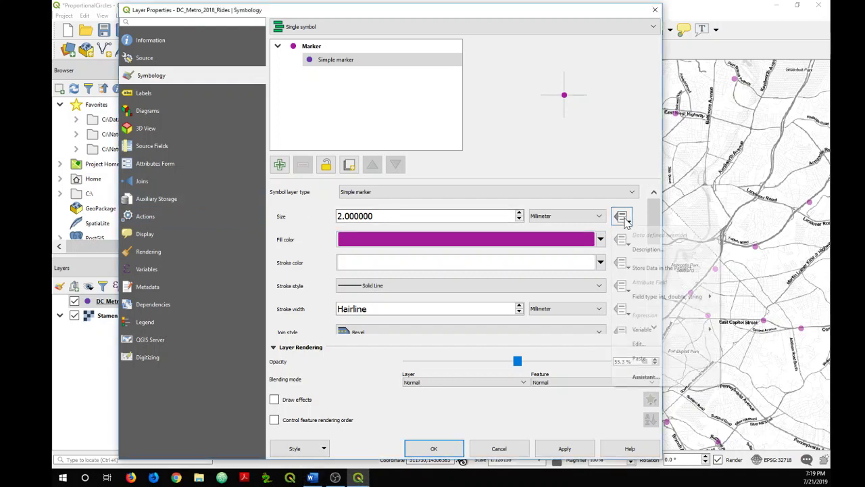
{"action": "left_click", "coordinate": [638, 379]}
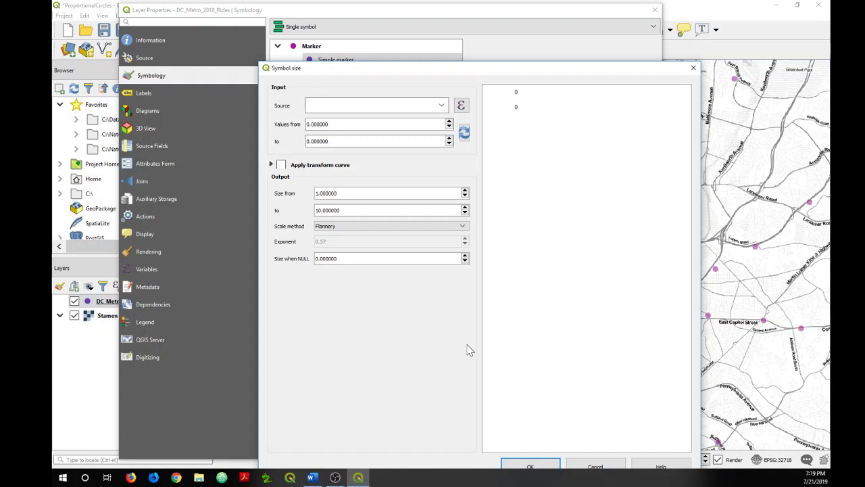
{"action": "left_click", "coordinate": [443, 106]}
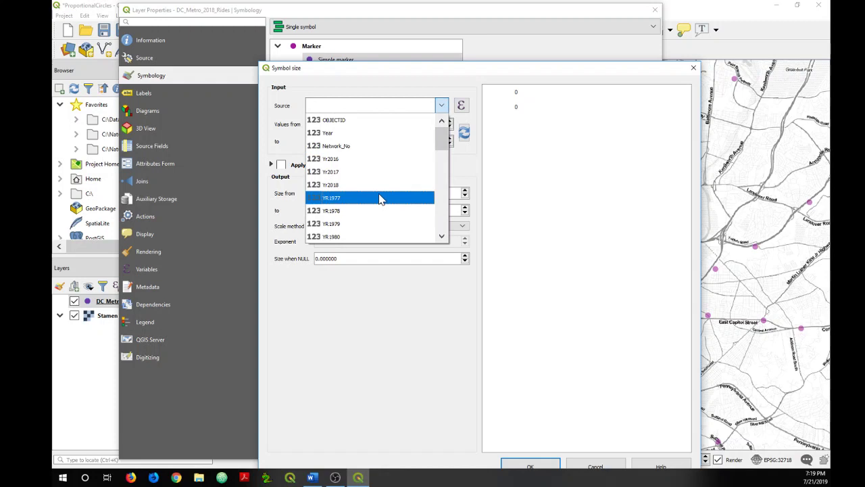
{"action": "left_click", "coordinate": [355, 186]}
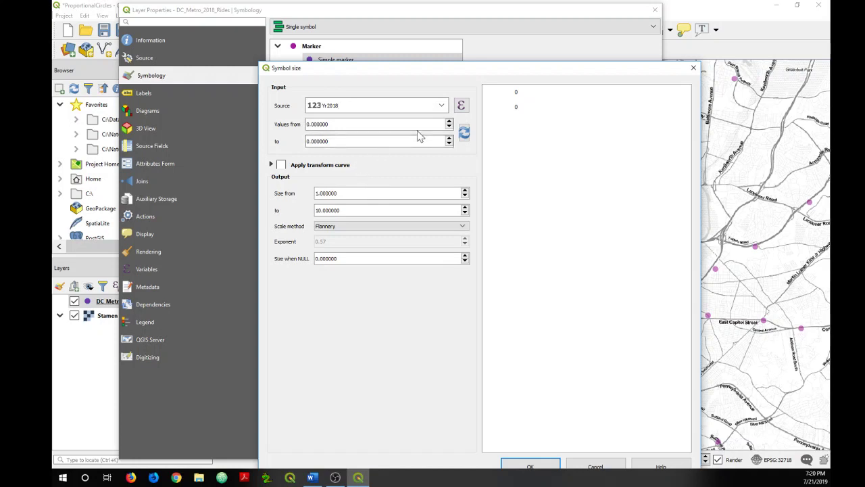
{"action": "left_click", "coordinate": [463, 132]}
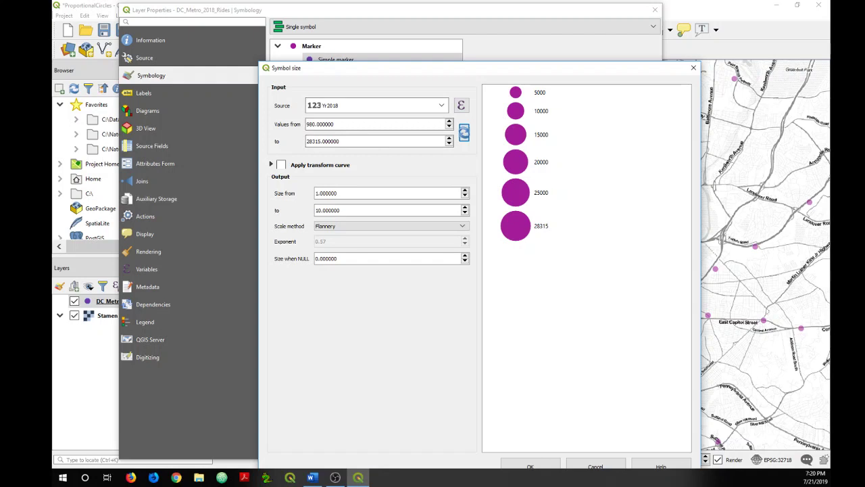
{"action": "key", "text": "alt+Tab"}
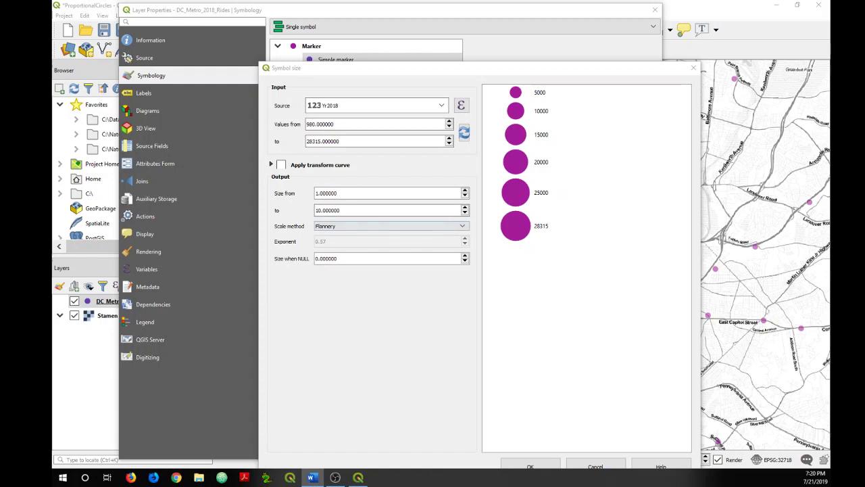
Keep the output marker sizes at minimum 1 and maximum 10 after trying other values.
{"action": "left_click", "coordinate": [465, 191]}
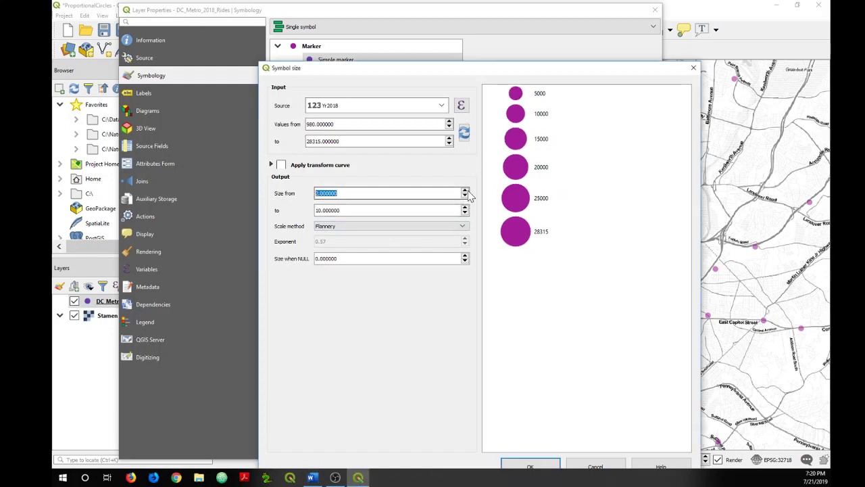
{"action": "left_click", "coordinate": [465, 191]}
{"action": "left_click", "coordinate": [465, 192]}
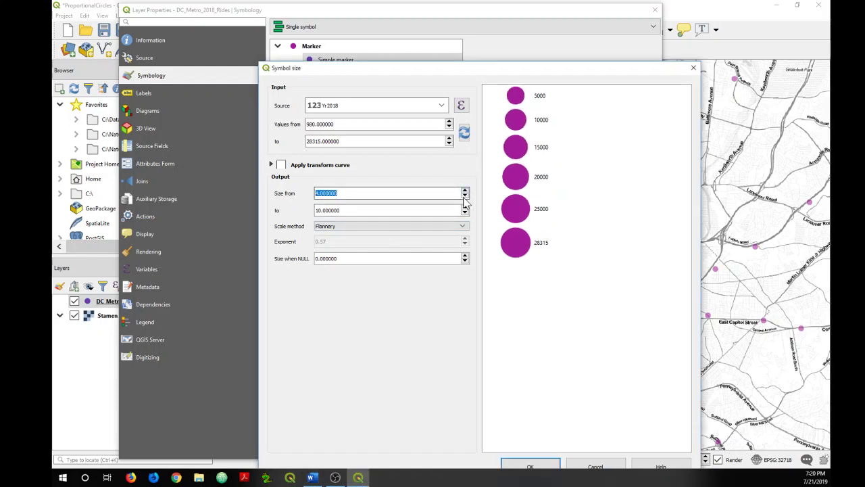
{"action": "left_click", "coordinate": [465, 197]}
{"action": "left_click", "coordinate": [465, 197]}
{"action": "left_click", "coordinate": [465, 198]}
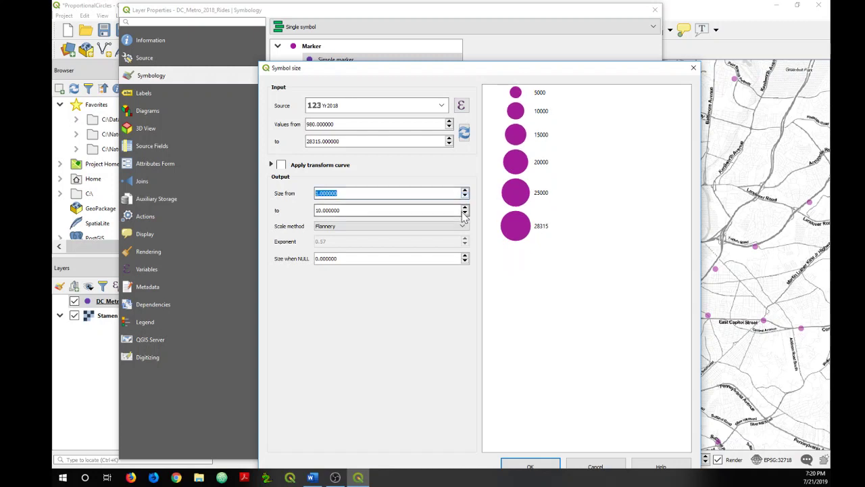
{"action": "left_click", "coordinate": [466, 208]}
{"action": "left_click", "coordinate": [466, 208]}
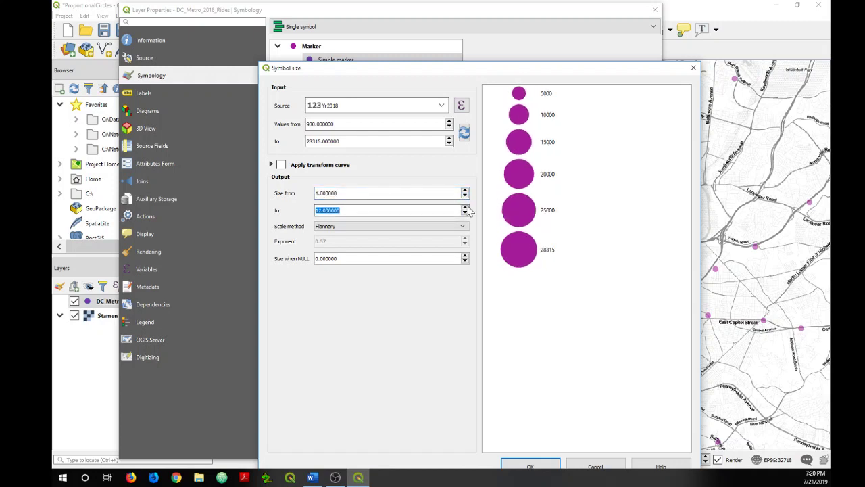
{"action": "left_click", "coordinate": [466, 208]}
{"action": "left_click", "coordinate": [464, 213]}
{"action": "left_click", "coordinate": [465, 213]}
{"action": "left_click", "coordinate": [465, 213]}
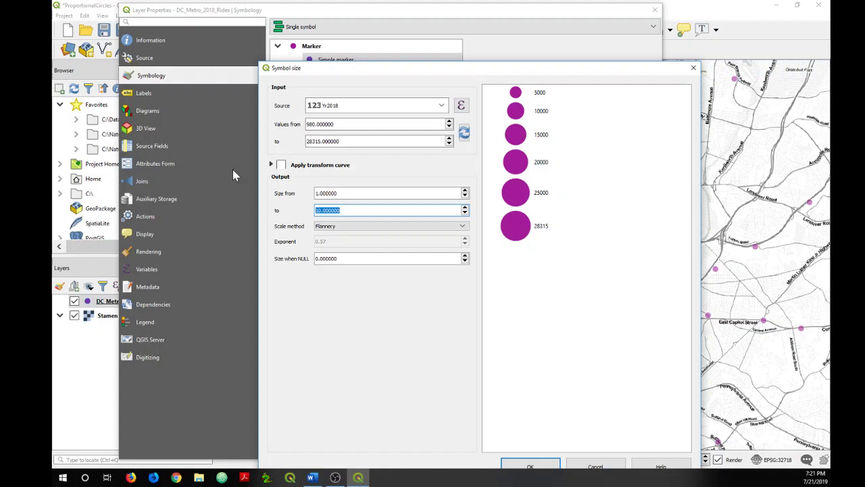
Enable the transform curve and keep Flannery scaling after trying Surface and Radius.
{"action": "left_click", "coordinate": [281, 166]}
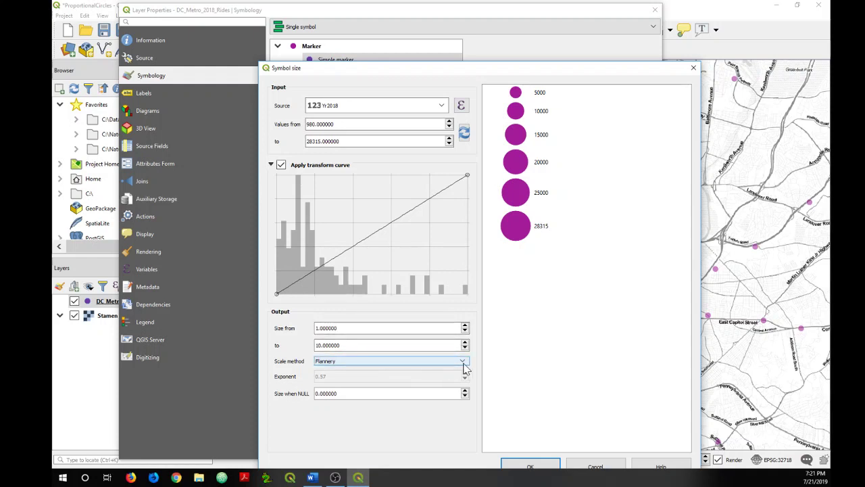
{"action": "left_click", "coordinate": [463, 365]}
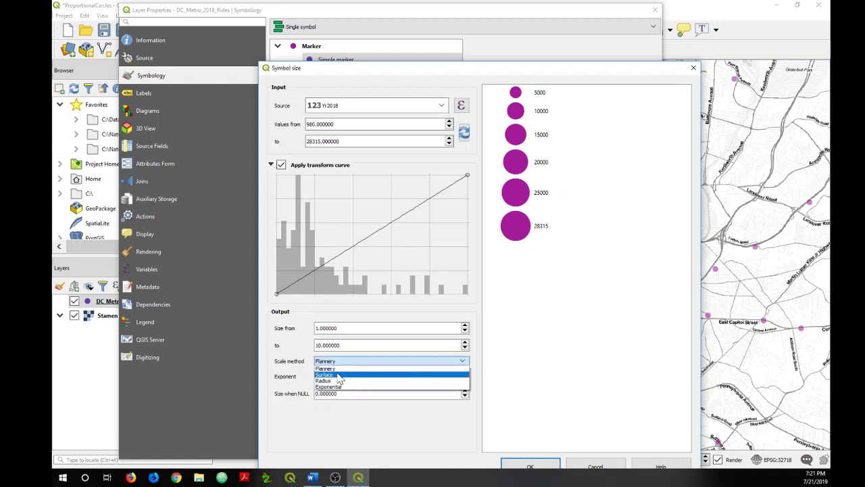
{"action": "left_click", "coordinate": [336, 375]}
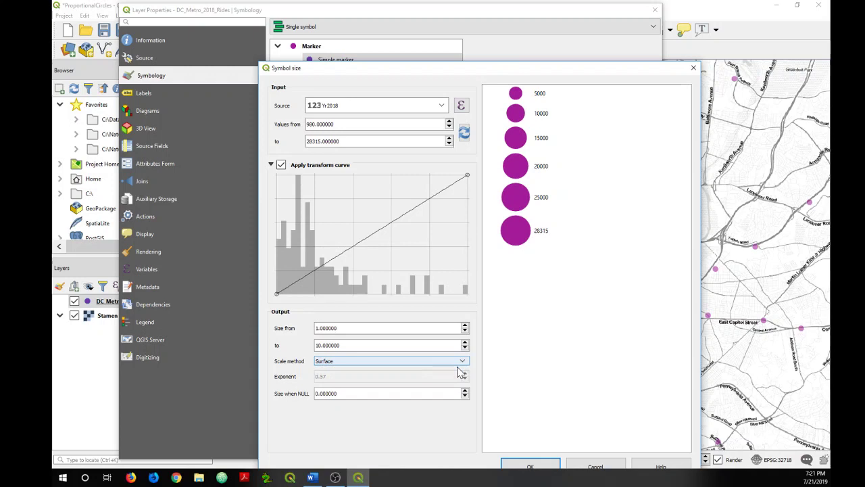
{"action": "left_click", "coordinate": [463, 364]}
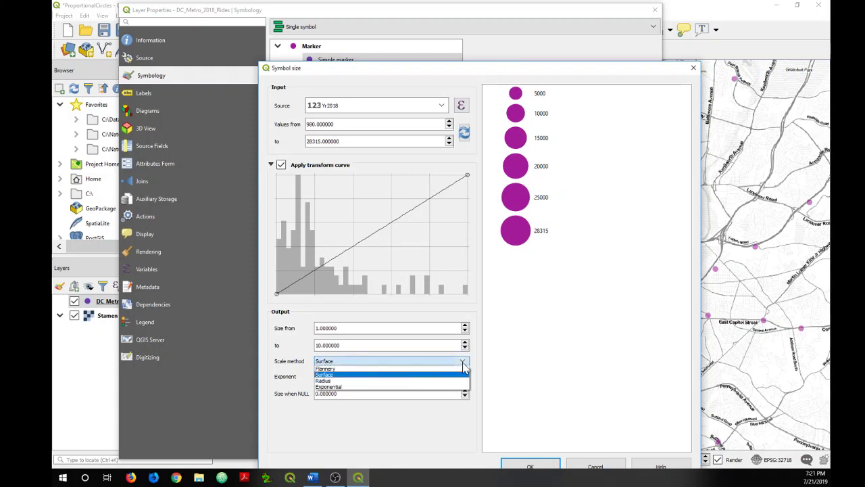
{"action": "left_click", "coordinate": [421, 383]}
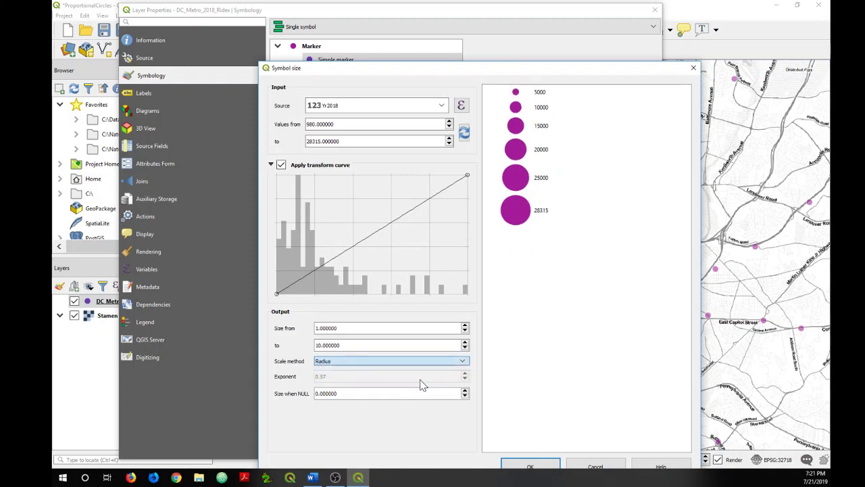
{"action": "left_click", "coordinate": [464, 364]}
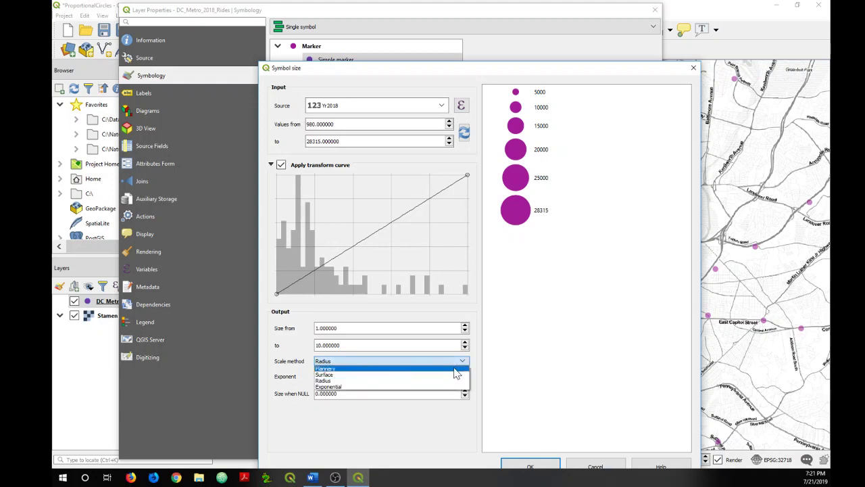
{"action": "left_click", "coordinate": [455, 369]}
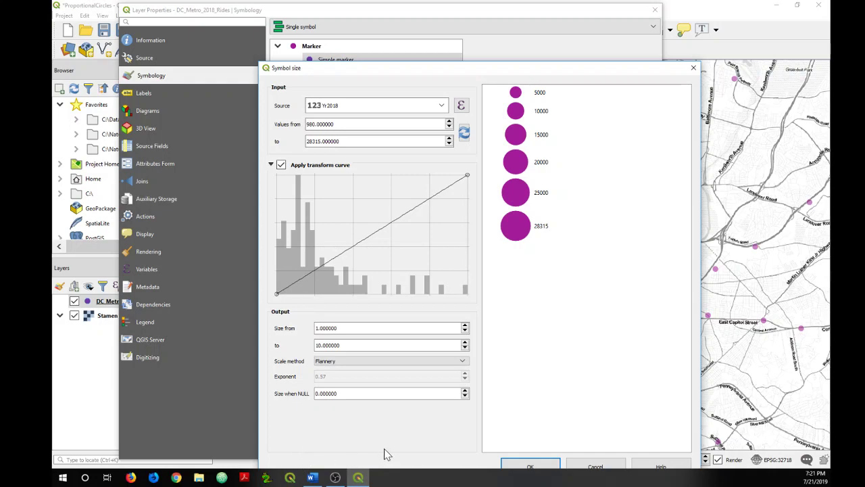
{"action": "left_click_drag", "start_coordinate": [580, 75], "coordinate": [576, 30]}
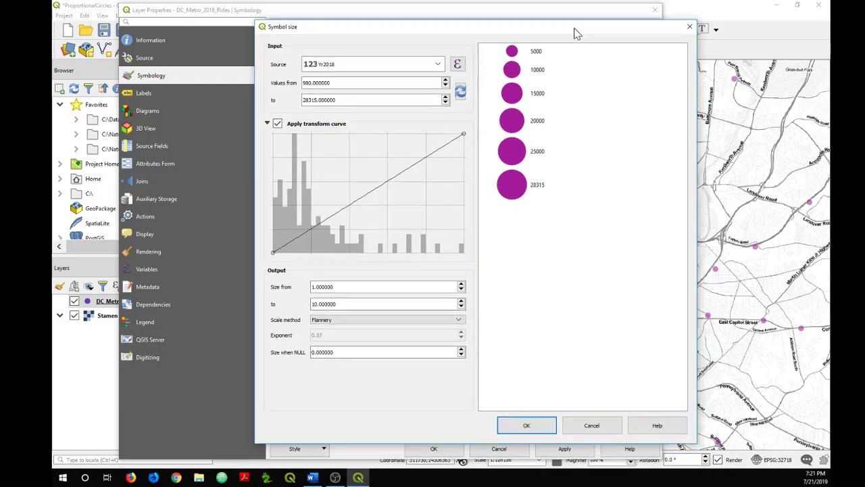
Accept the size assistant and apply it so station circles scale by Yr2018 rides.
{"action": "left_click", "coordinate": [520, 422]}
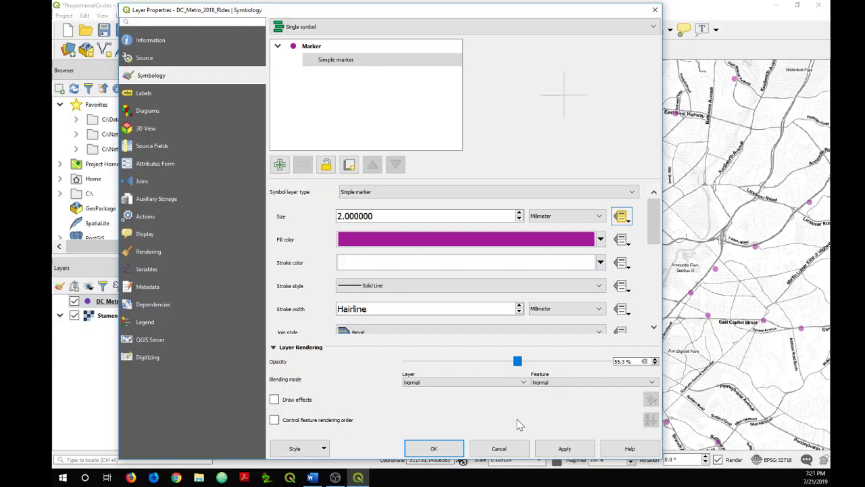
{"action": "left_click", "coordinate": [550, 451]}
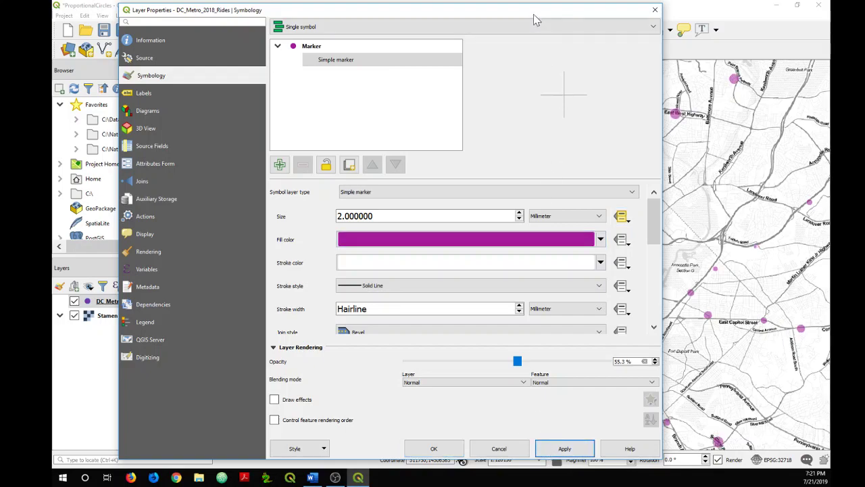
{"action": "left_click_drag", "start_coordinate": [534, 19], "coordinate": [664, 36]}
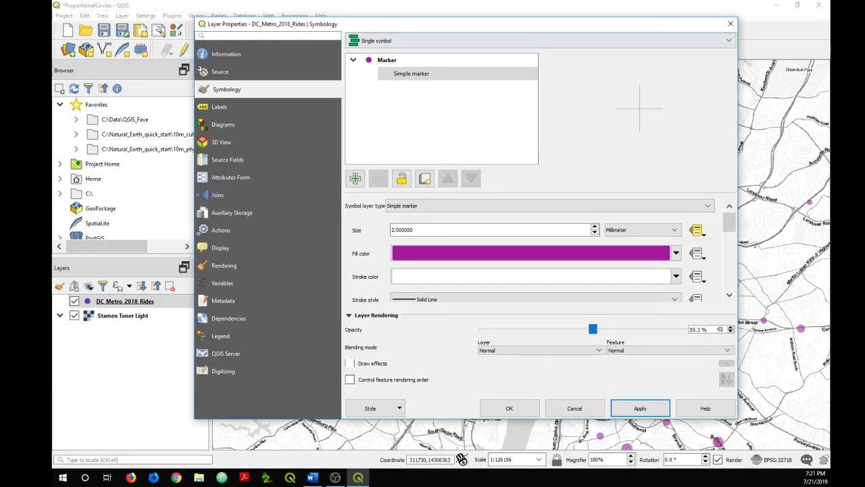
{"action": "key", "text": "alt+Tab"}
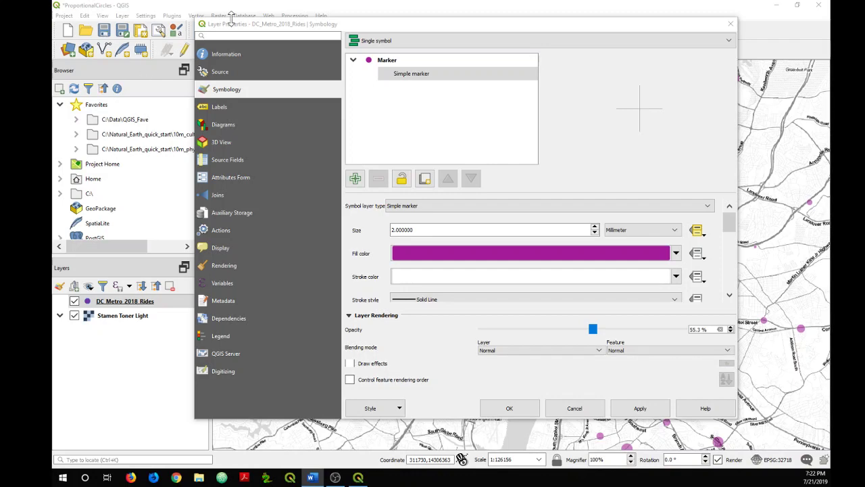
{"action": "left_click_drag", "start_coordinate": [406, 23], "coordinate": [357, 31]}
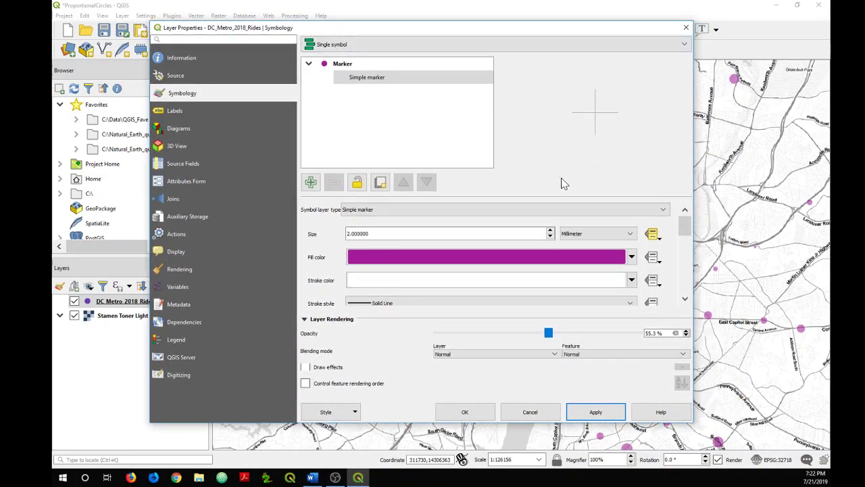
Open the marker's Data-defined Size Legend, choose Collapsed legend, and enable manual size classes.
{"action": "left_click", "coordinate": [382, 67]}
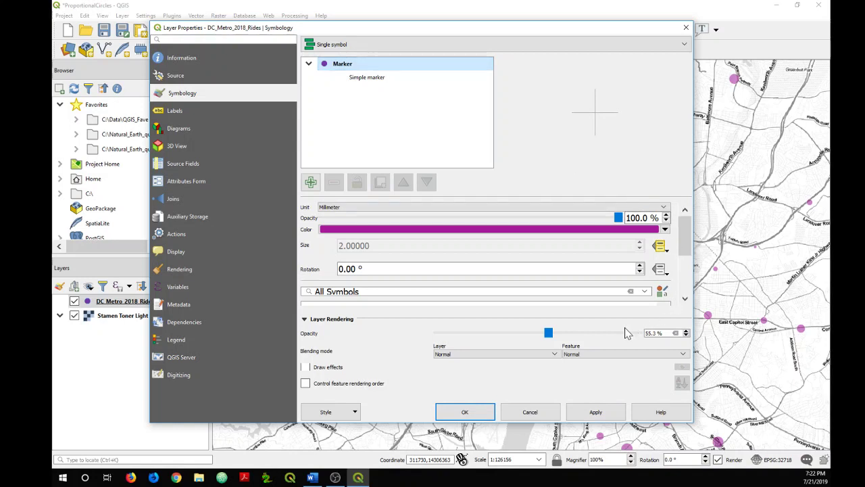
{"action": "scroll", "coordinate": [684, 300], "scroll_direction": "down", "scroll_amount": 3}
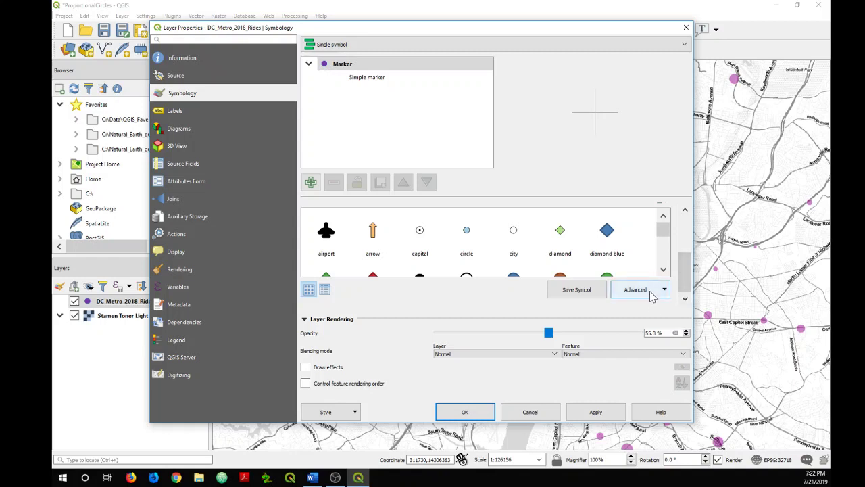
{"action": "left_click", "coordinate": [658, 294]}
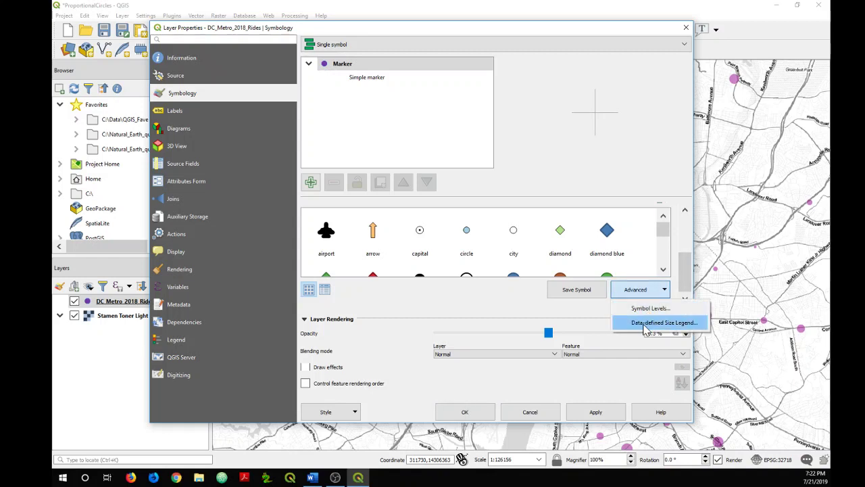
{"action": "left_click", "coordinate": [645, 323]}
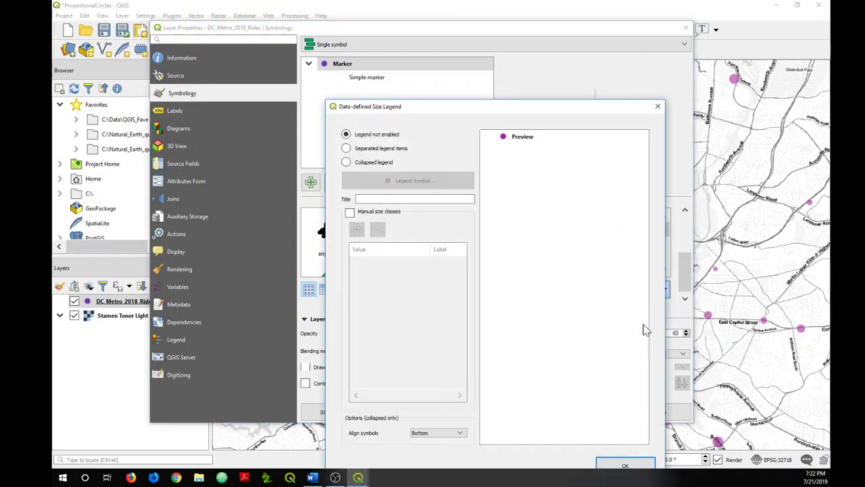
{"action": "left_click_drag", "start_coordinate": [420, 113], "coordinate": [399, 59]}
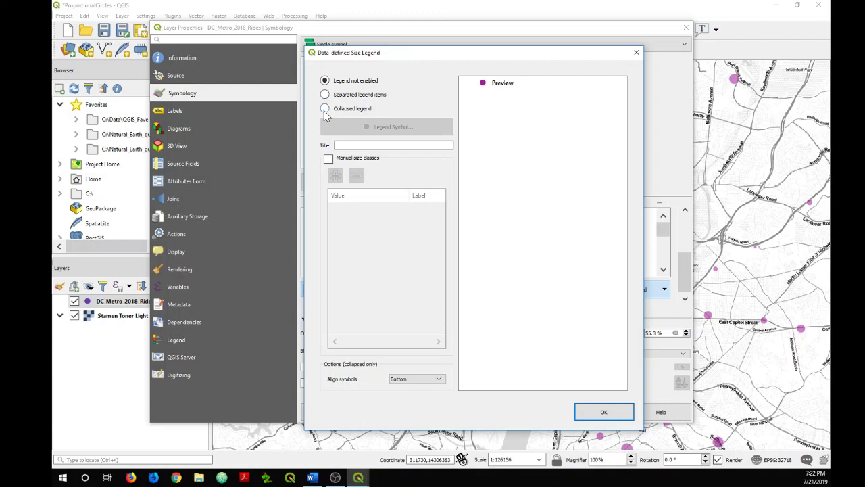
{"action": "left_click", "coordinate": [325, 109]}
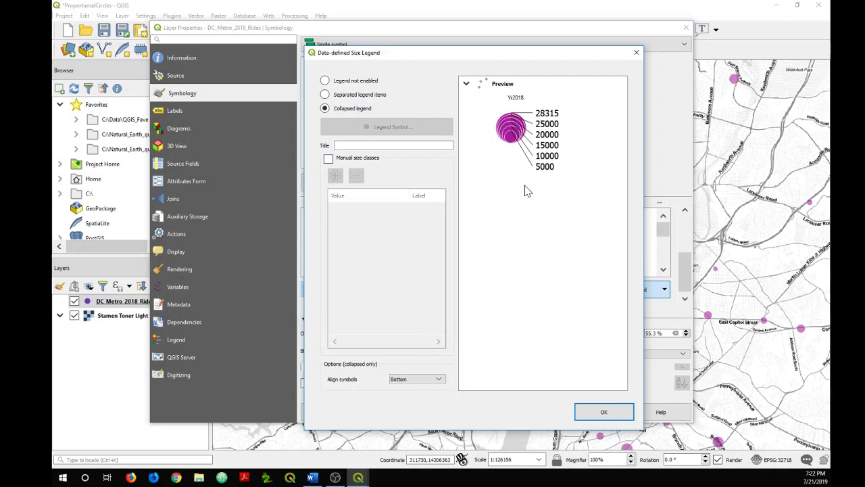
{"action": "left_click", "coordinate": [392, 145]}
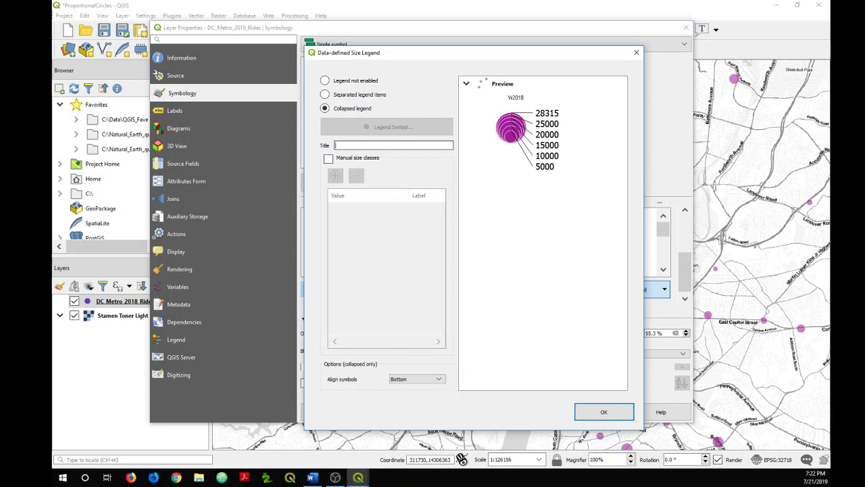
{"action": "left_click", "coordinate": [328, 158]}
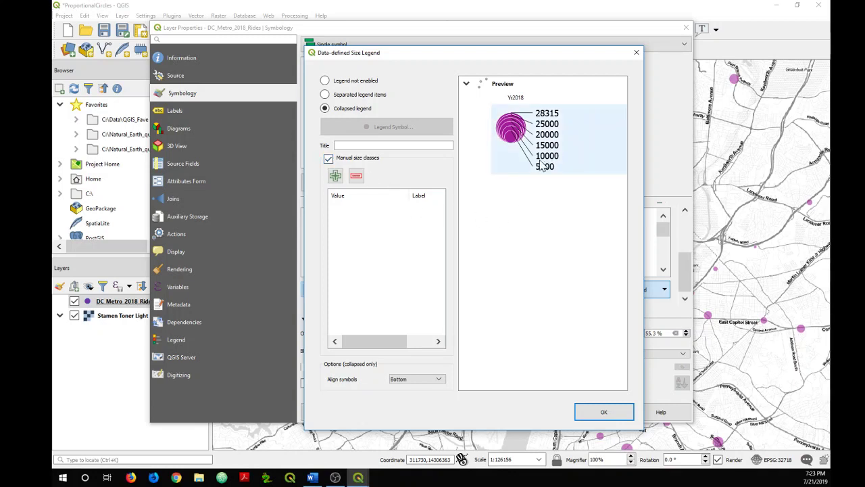
Add manual legend size classes 5000, 10000, 15000 and 20000.
{"action": "left_click", "coordinate": [336, 177]}
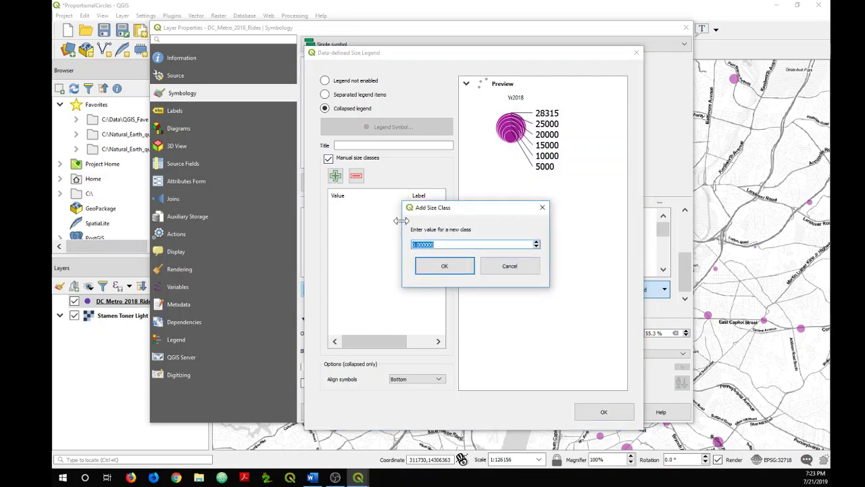
{"action": "type", "text": "5"}
{"action": "key", "text": "Return"}
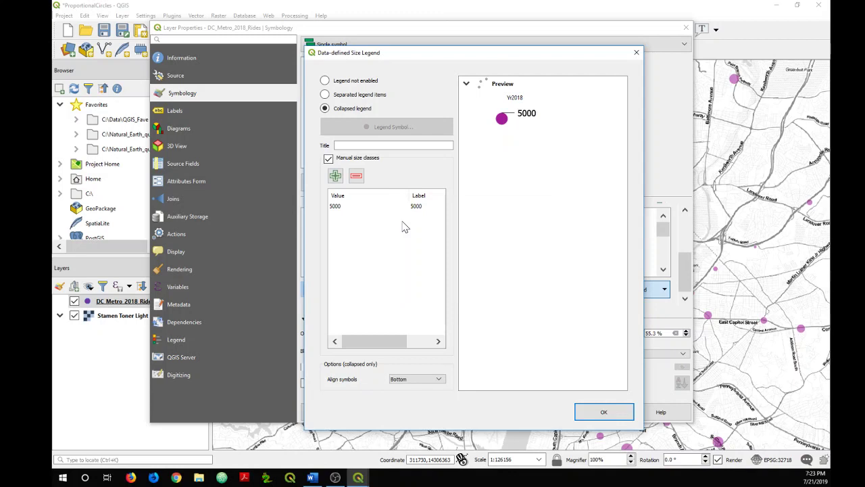
{"action": "left_click", "coordinate": [336, 177]}
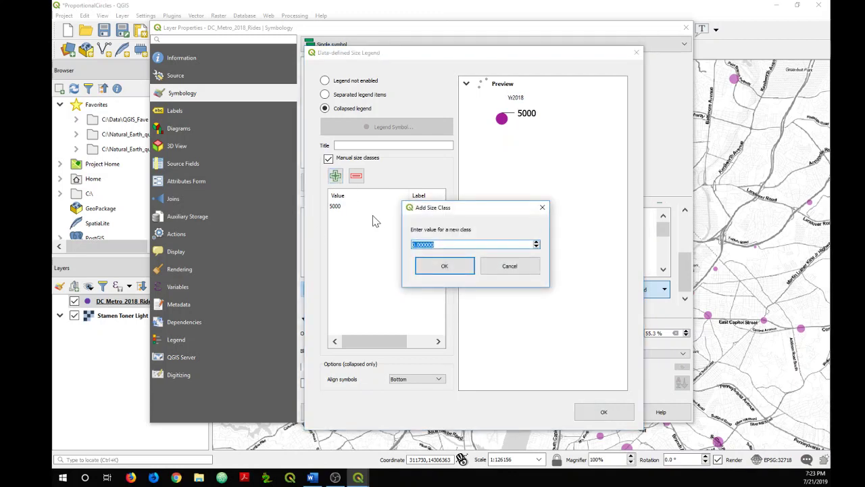
{"action": "type", "text": "10000"}
{"action": "key", "text": "Return"}
{"action": "left_click", "coordinate": [335, 175]}
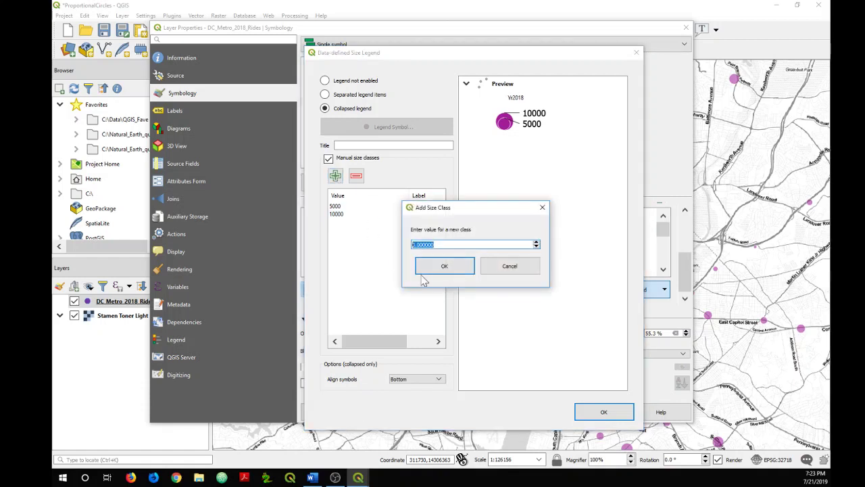
{"action": "type", "text": "15000"}
{"action": "key", "text": "Return"}
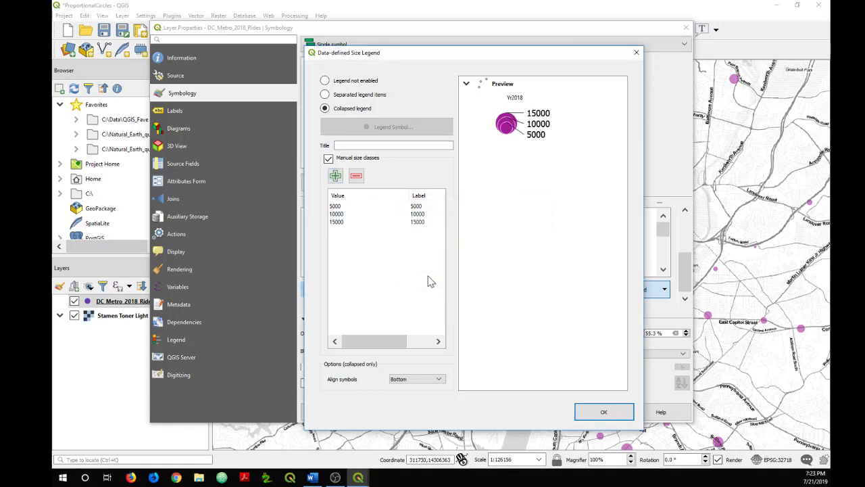
{"action": "left_click", "coordinate": [336, 177]}
{"action": "type", "text": "20000"}
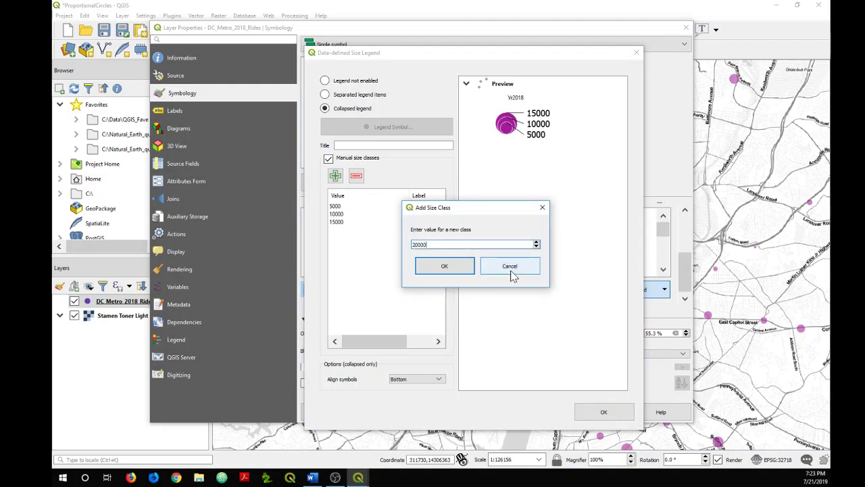
{"action": "key", "text": "Return"}
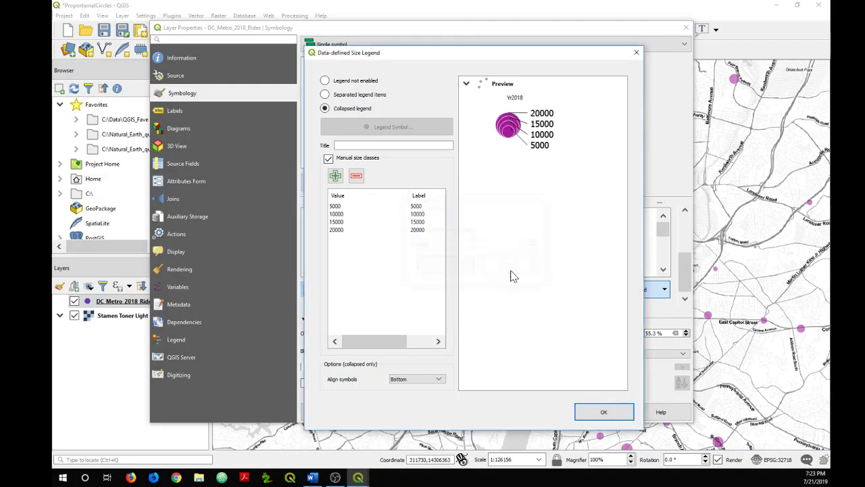
Try Center symbol alignment, then set the legend alignment back to Bottom.
{"action": "left_click", "coordinate": [440, 382]}
{"action": "left_click", "coordinate": [433, 393]}
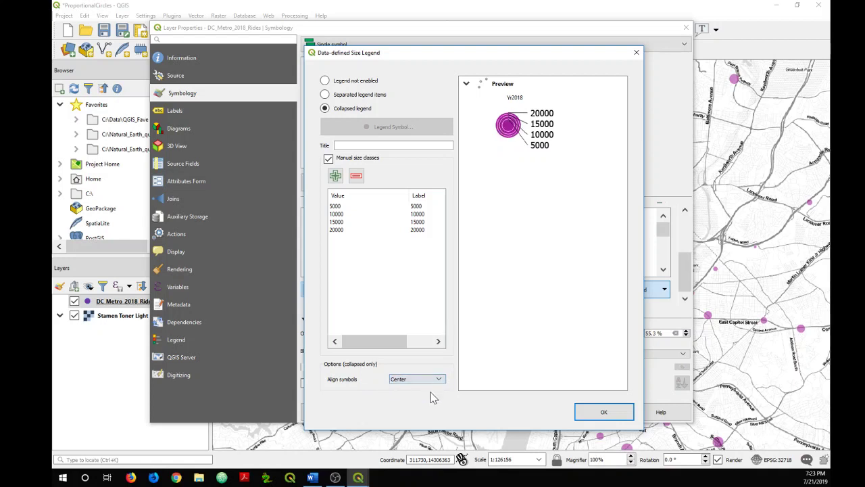
{"action": "left_click", "coordinate": [544, 154]}
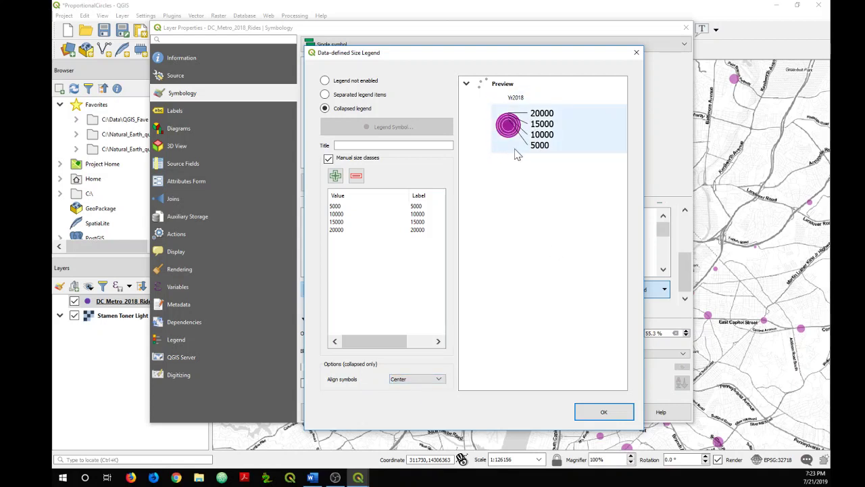
{"action": "left_click", "coordinate": [475, 121]}
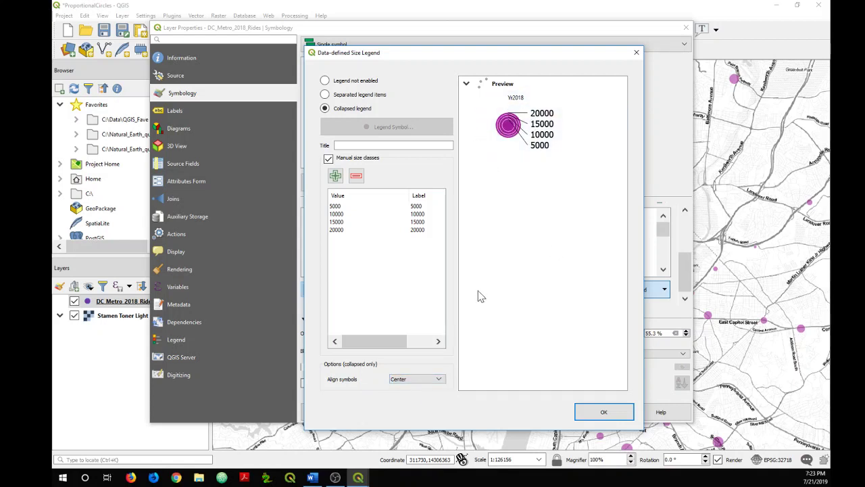
{"action": "left_click", "coordinate": [439, 379]}
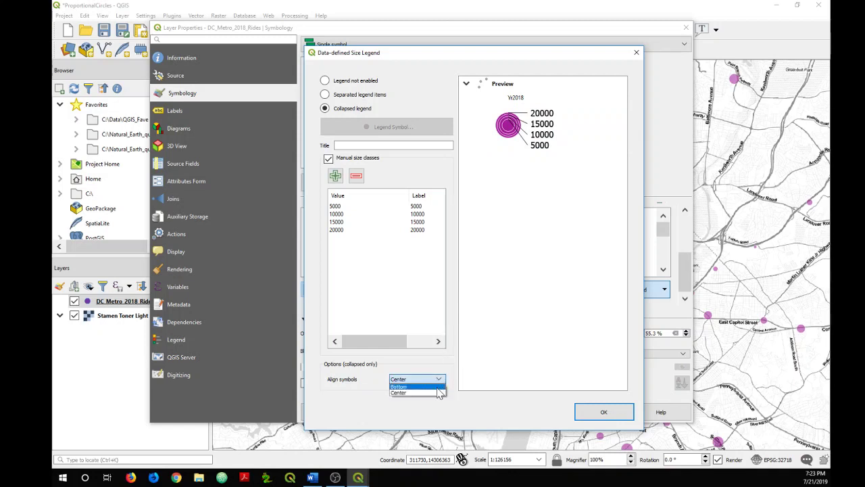
{"action": "left_click", "coordinate": [437, 387]}
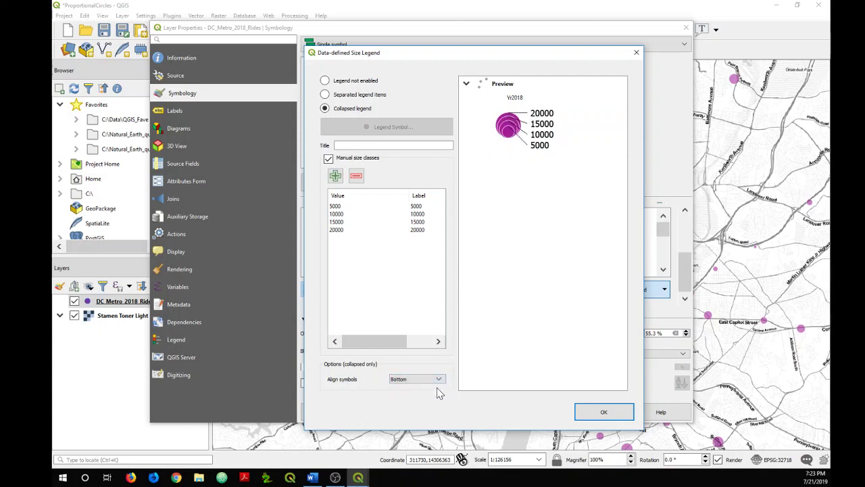
Apply the size legend and symbology, then create a new print layout titled Layout 4.
{"action": "left_click", "coordinate": [607, 415]}
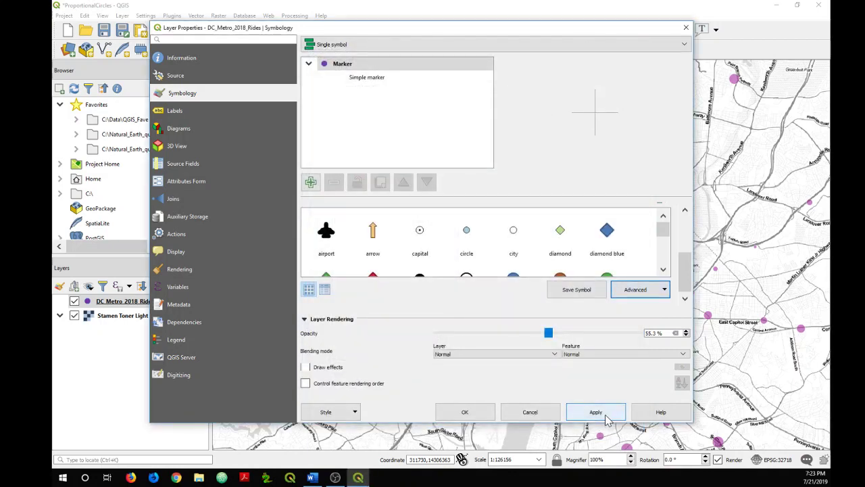
{"action": "left_click", "coordinate": [465, 411]}
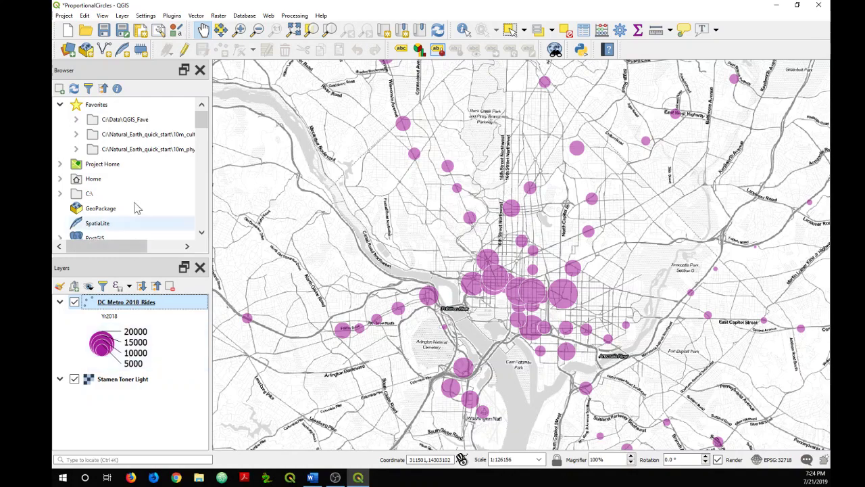
{"action": "left_click", "coordinate": [65, 16]}
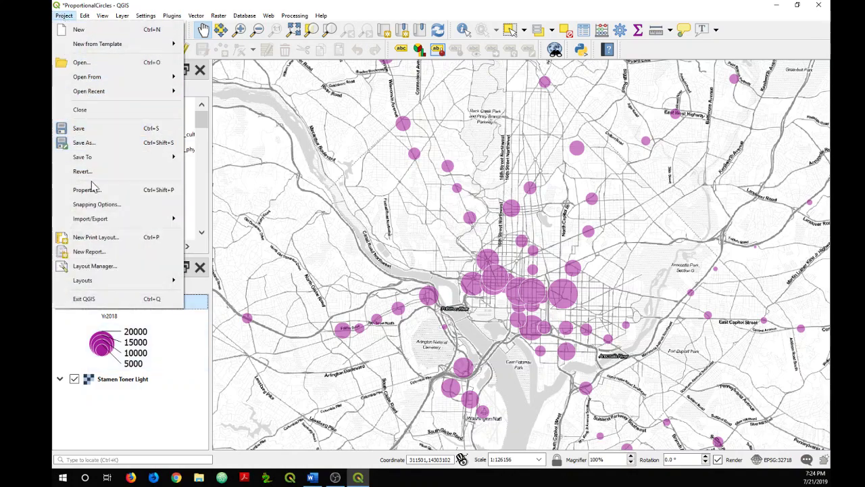
{"action": "left_click", "coordinate": [96, 237]}
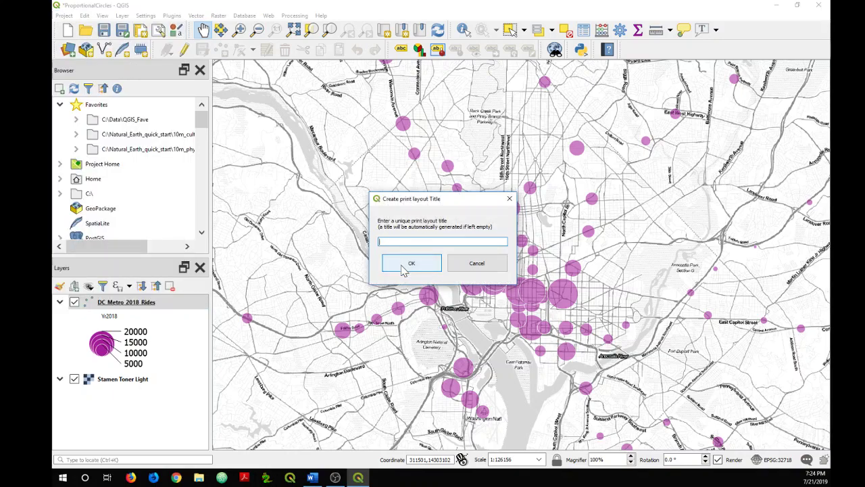
{"action": "left_click", "coordinate": [404, 269]}
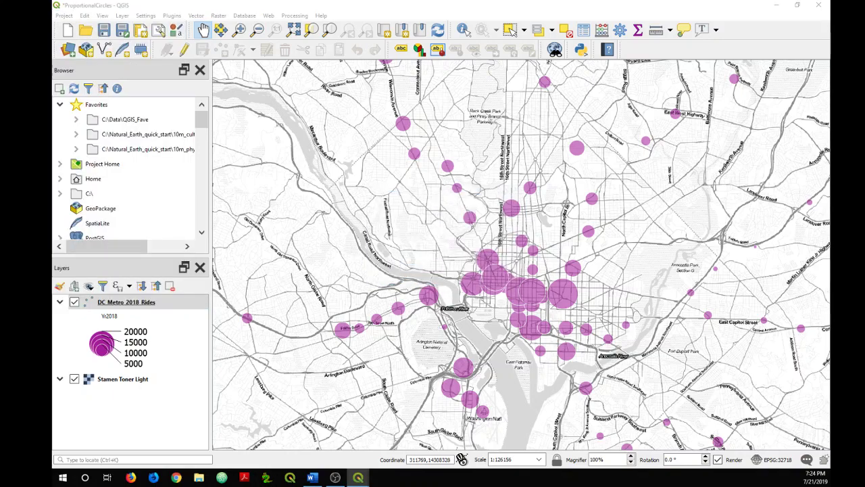
Zoom the map to the full extent of the DC Metro 2018 Rides layer.
{"action": "left_click_drag", "start_coordinate": [155, 33], "coordinate": [513, 135]}
{"action": "right_click", "coordinate": [175, 301]}
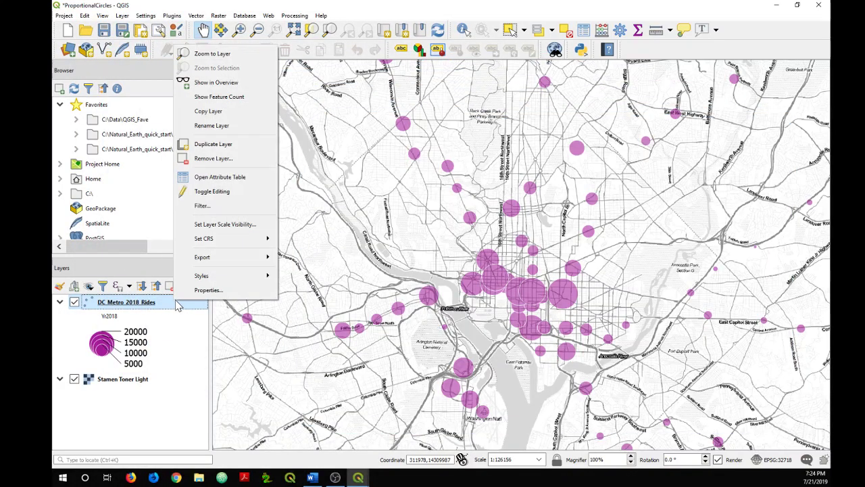
{"action": "left_click", "coordinate": [212, 54]}
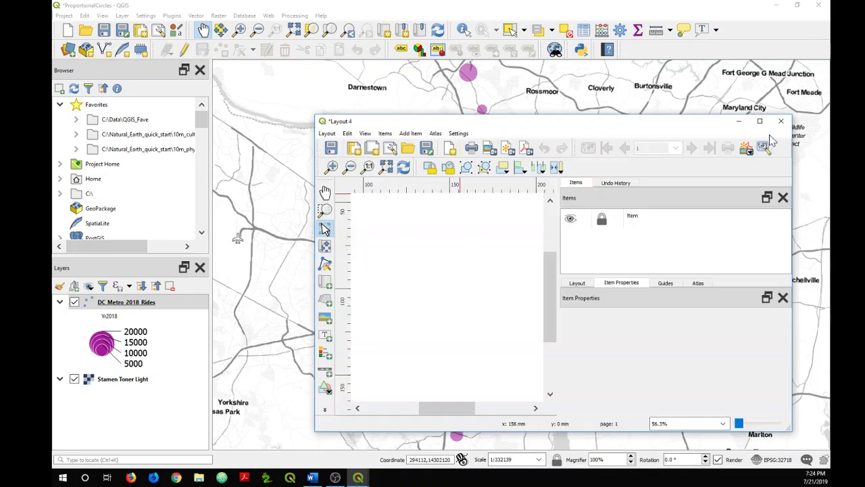
Draw a map frame across nearly the whole page and a legend in its top-left corner.
{"action": "left_click", "coordinate": [763, 122]}
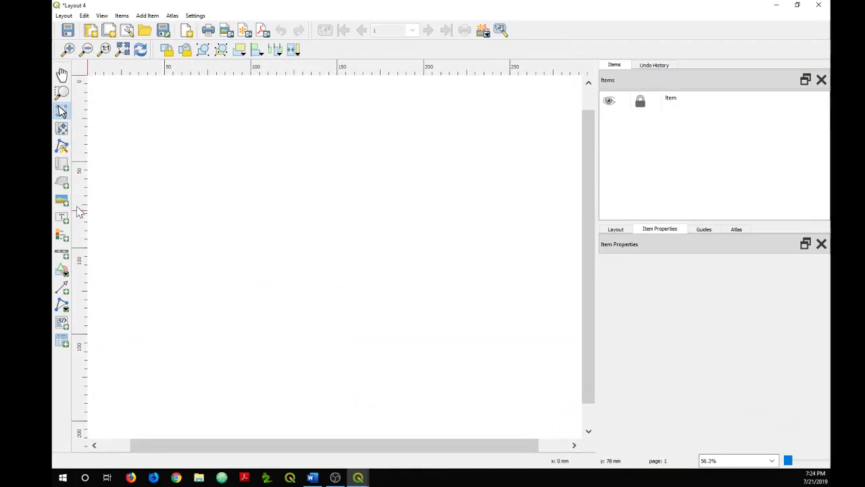
{"action": "left_click", "coordinate": [61, 165]}
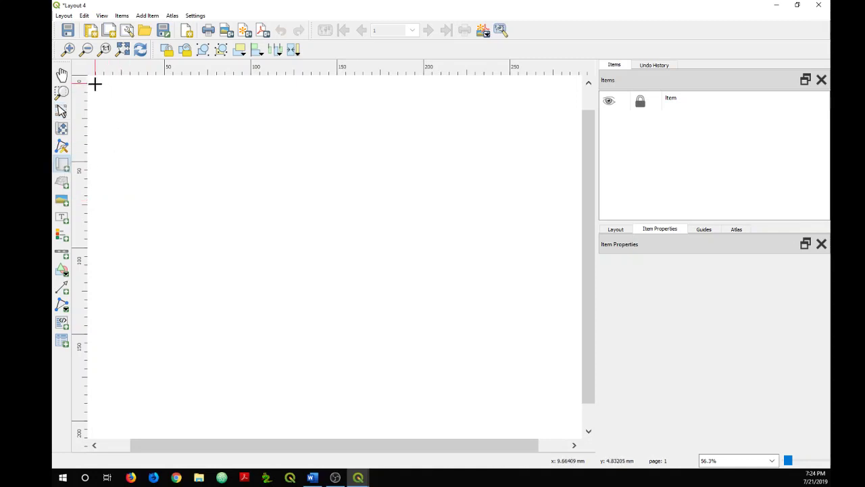
{"action": "left_click_drag", "start_coordinate": [95, 83], "coordinate": [571, 428]}
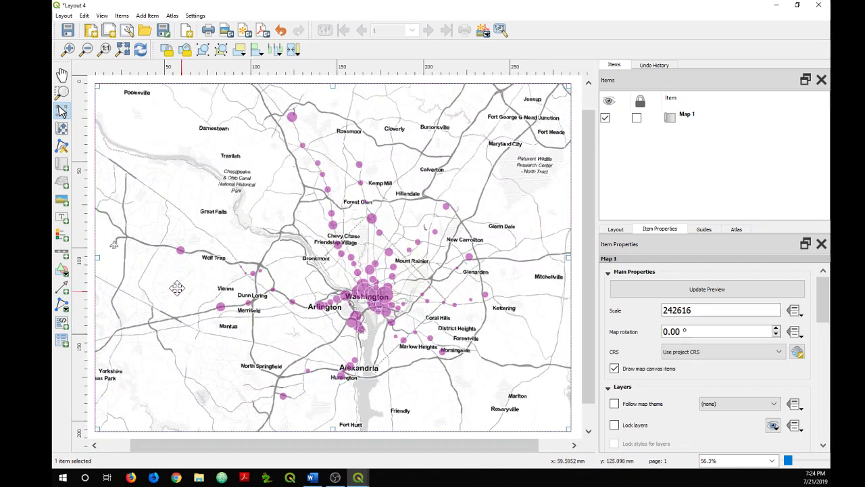
{"action": "left_click", "coordinate": [62, 236]}
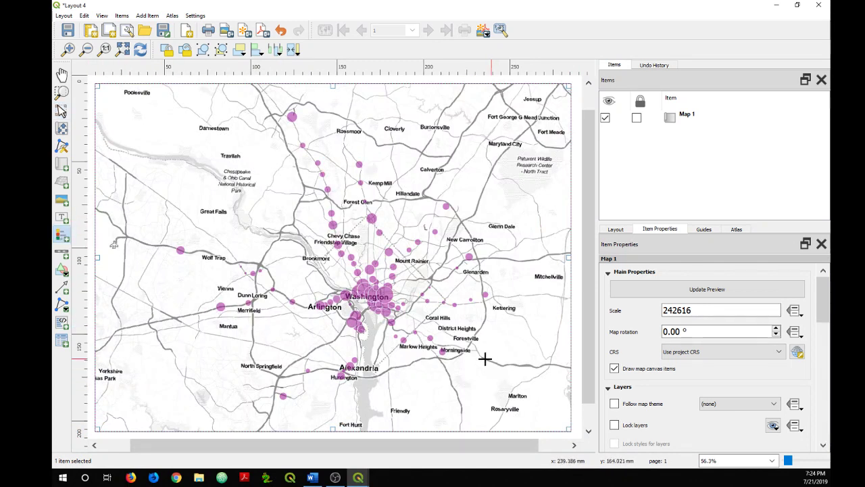
{"action": "left_click_drag", "start_coordinate": [99, 88], "coordinate": [260, 206]}
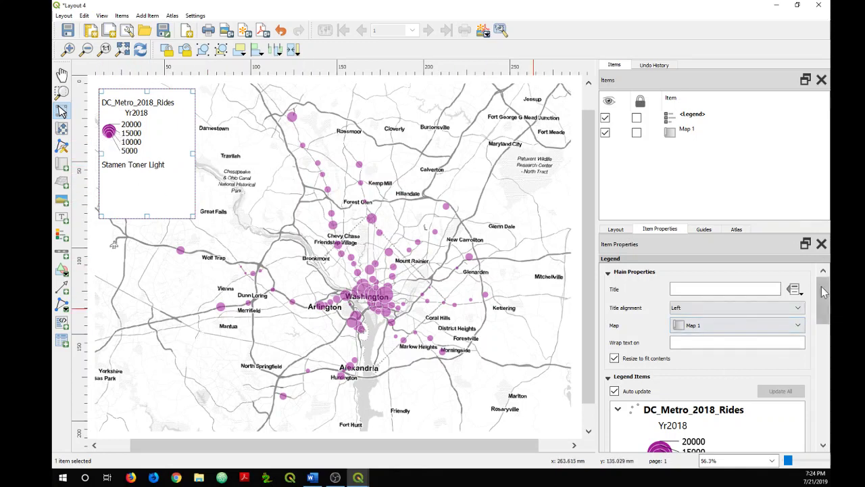
Turn off legend auto-update and remove the Stamen Toner Light entry.
{"action": "mouse_move", "coordinate": [826, 297]}
{"action": "left_mouse_down"}
{"action": "mouse_move", "coordinate": [829, 318]}
{"action": "mouse_move", "coordinate": [820, 308]}
{"action": "left_mouse_up"}
{"action": "left_click", "coordinate": [614, 300]}
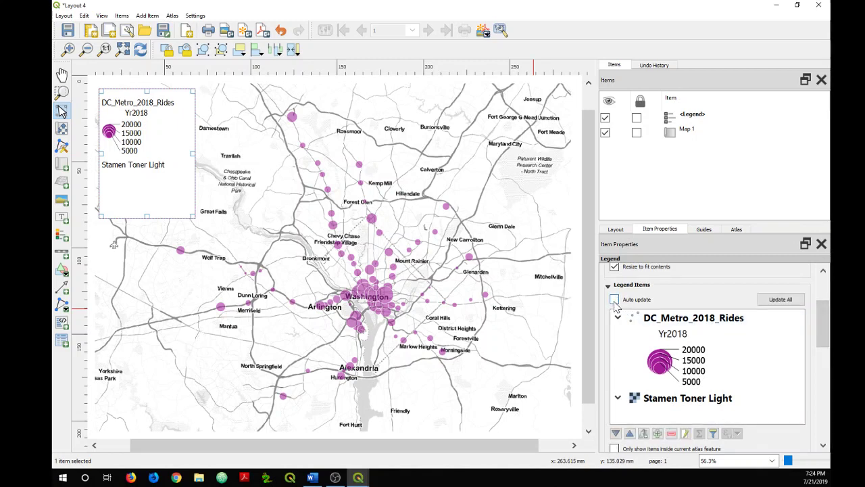
{"action": "left_click", "coordinate": [681, 401]}
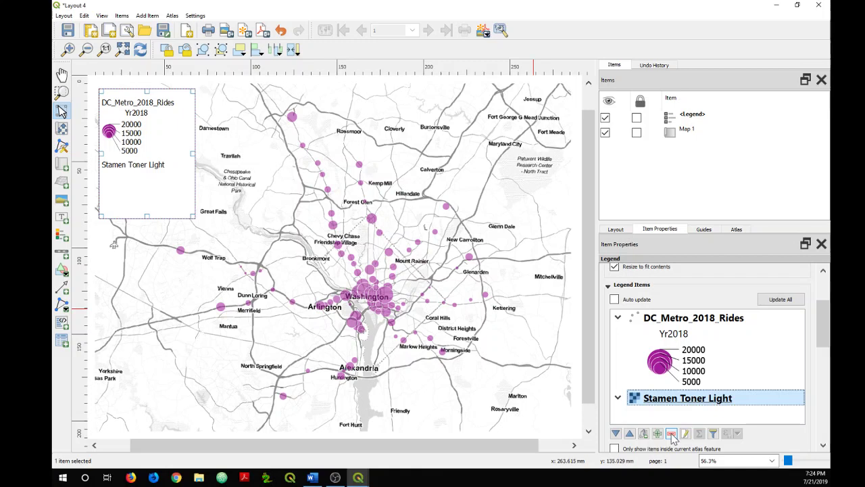
{"action": "left_click", "coordinate": [671, 433]}
Rename the DC_Metro_2018_Rides legend entry to 'DC Metro Weekday Rides'.
{"action": "left_click", "coordinate": [674, 369]}
{"action": "left_click", "coordinate": [677, 340]}
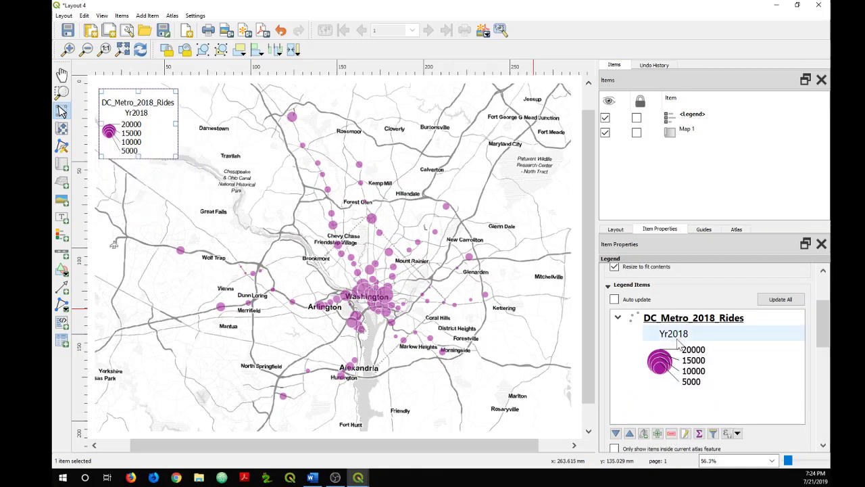
{"action": "left_click", "coordinate": [681, 320]}
{"action": "left_click", "coordinate": [684, 323]}
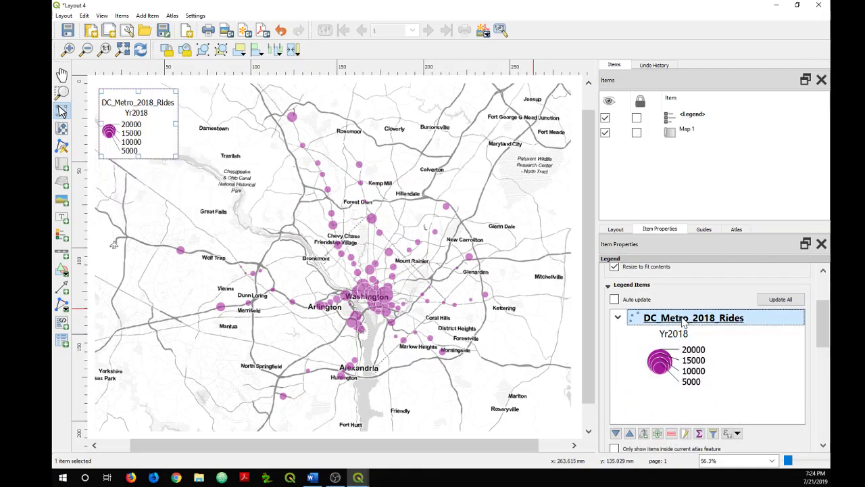
{"action": "double_click", "coordinate": [683, 323]}
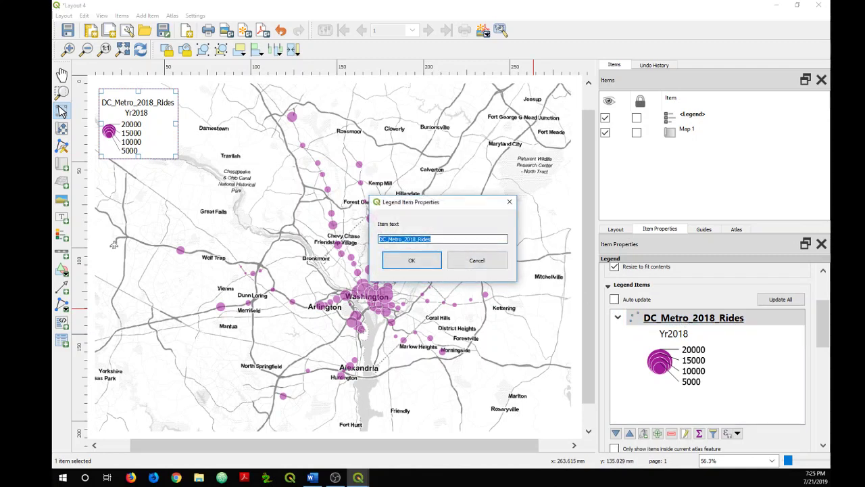
{"action": "type", "text": "D"}
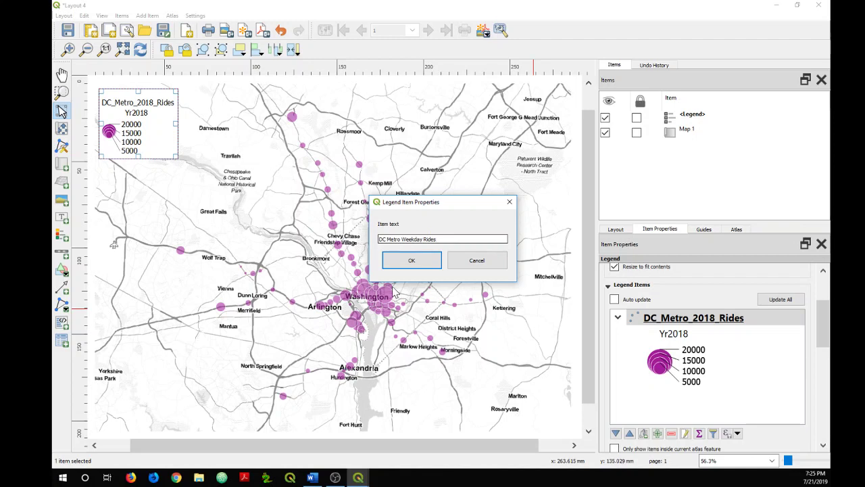
{"action": "left_click", "coordinate": [414, 263]}
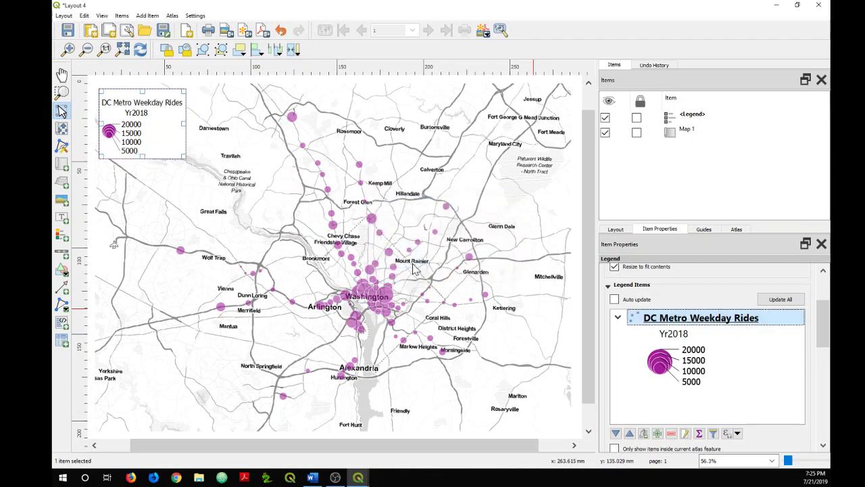
{"action": "left_click", "coordinate": [154, 243]}
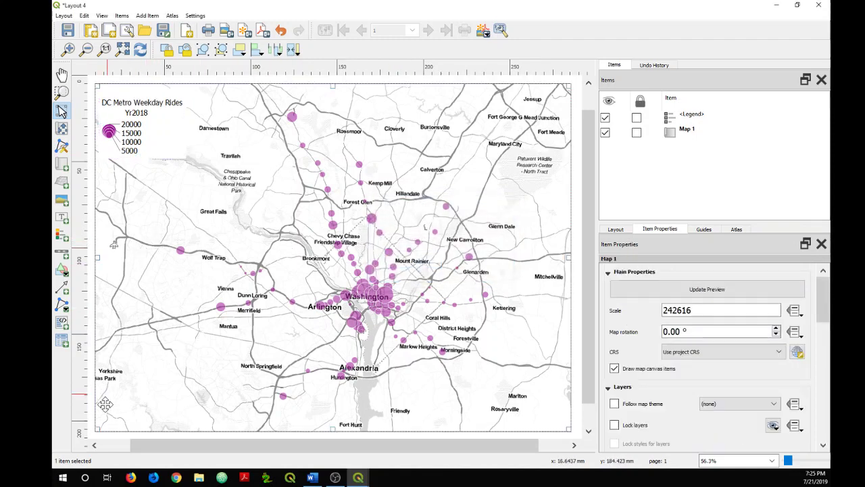